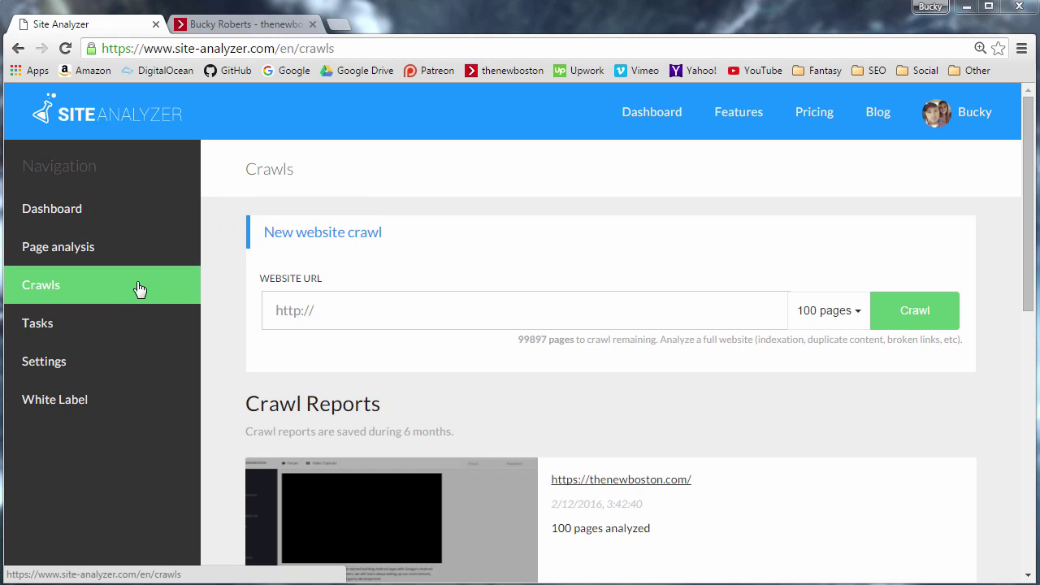
- Switch to the thenewboston site and browse the posts and comments on the account's own profile page
{"action": "left_click", "coordinate": [241, 24]}
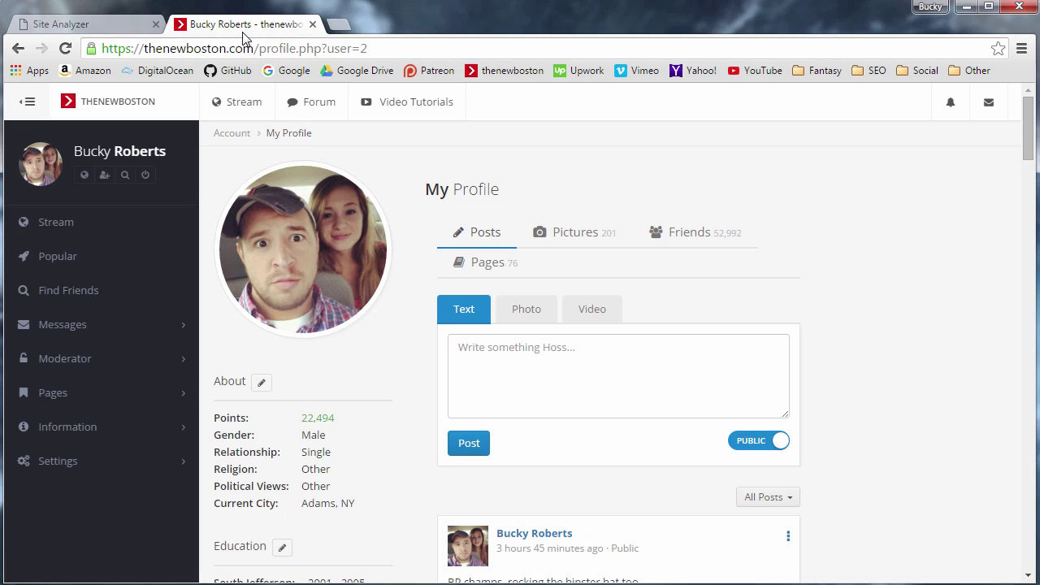
{"action": "left_click", "coordinate": [120, 24]}
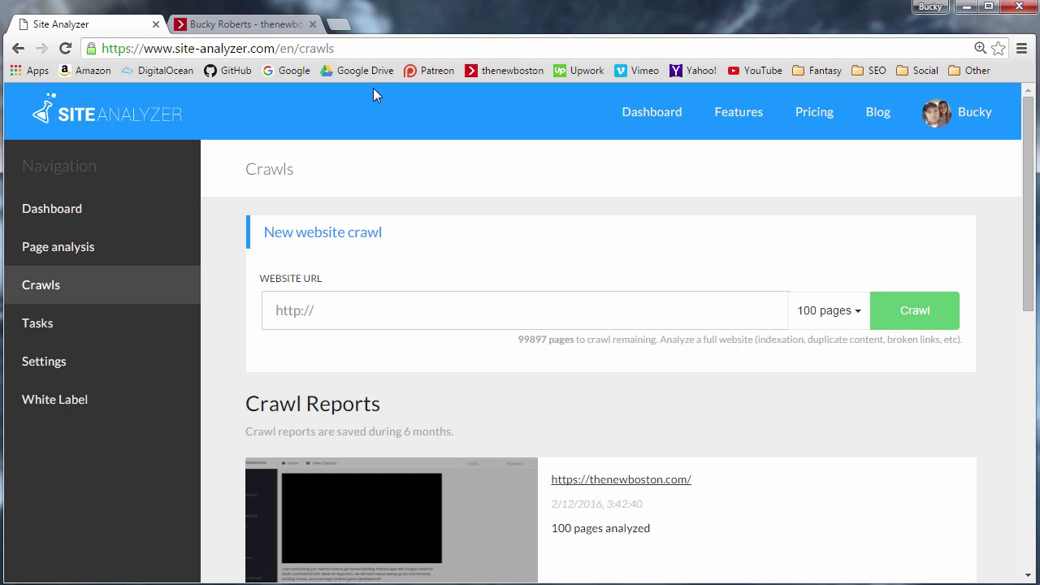
{"action": "left_click", "coordinate": [257, 24]}
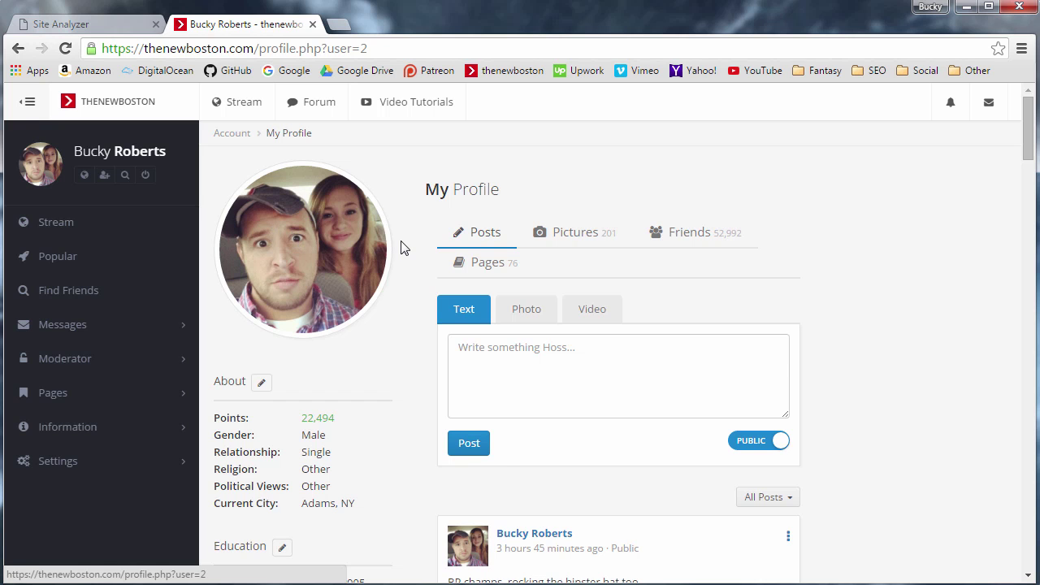
{"action": "scroll", "coordinate": [400, 248], "scroll_direction": "down", "scroll_amount": 9}
{"action": "scroll", "coordinate": [419, 274], "scroll_direction": "down", "scroll_amount": 10}
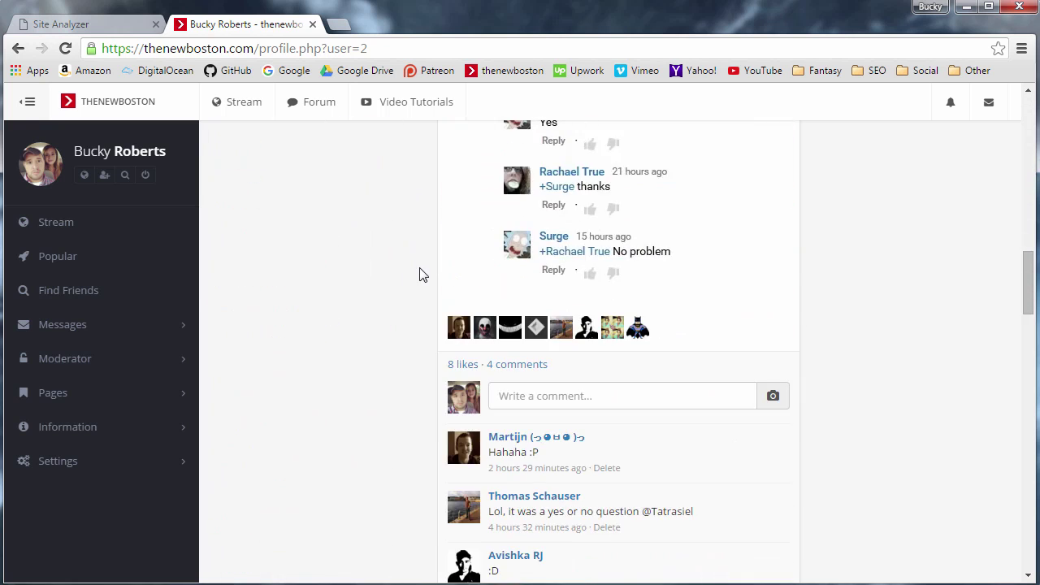
{"action": "scroll", "coordinate": [420, 275], "scroll_direction": "down", "scroll_amount": 6}
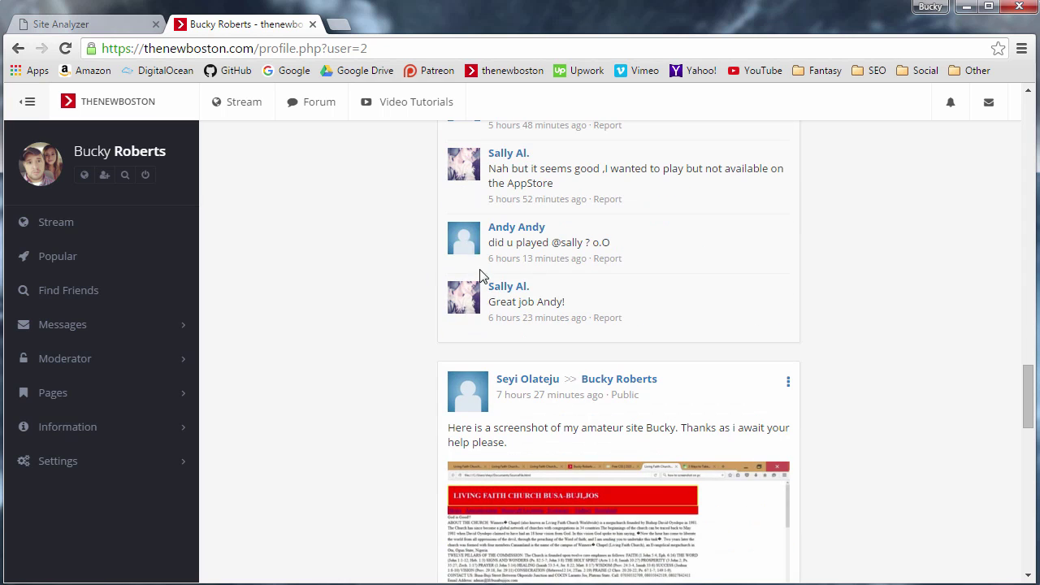
- View two other members' profiles, starting from a commenter on the profile page, and return to the account's own profile
{"action": "left_click", "coordinate": [460, 171]}
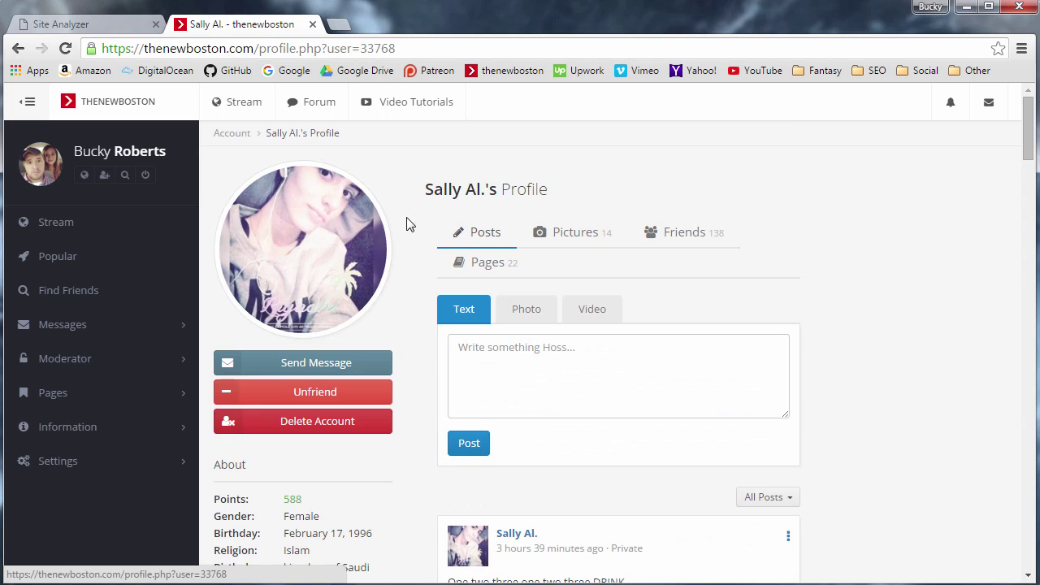
{"action": "scroll", "coordinate": [409, 228], "scroll_direction": "down", "scroll_amount": 4}
{"action": "left_click", "coordinate": [465, 361]}
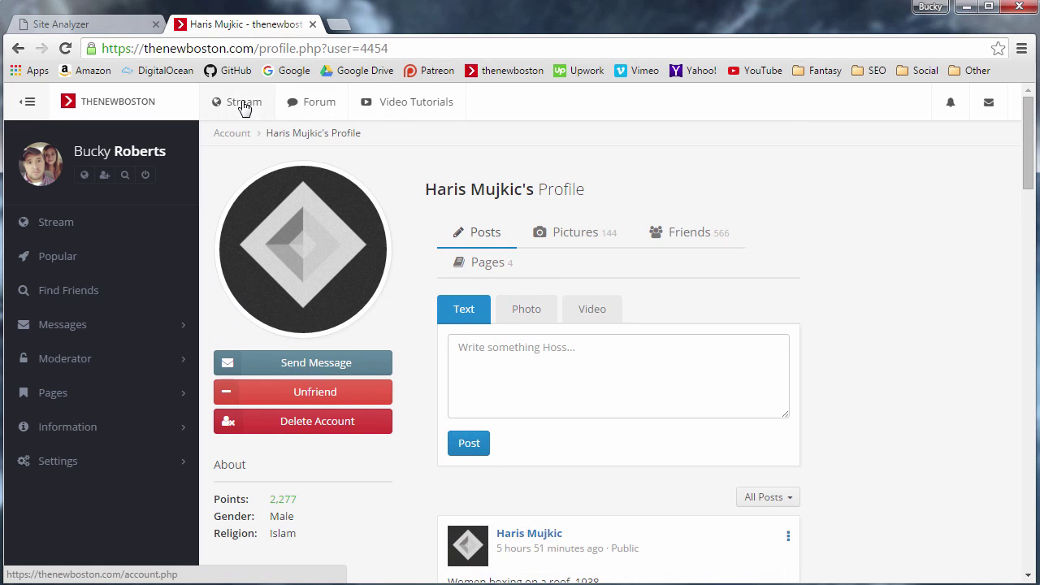
{"action": "left_click", "coordinate": [116, 151]}
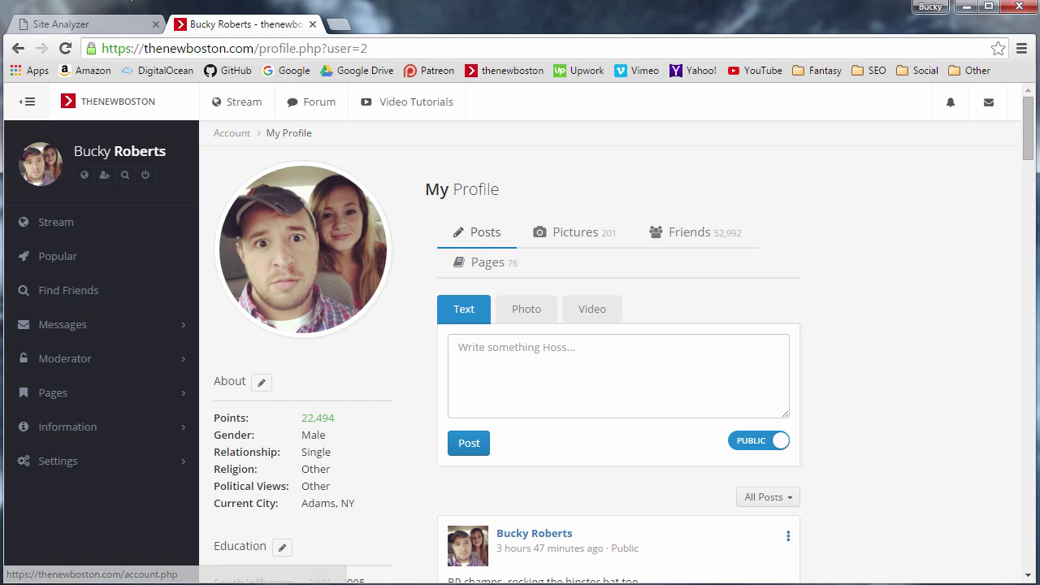
- Return to Site Analyzer's Crawls page and check the page limits offered for a new website crawl
{"action": "left_click", "coordinate": [112, 28]}
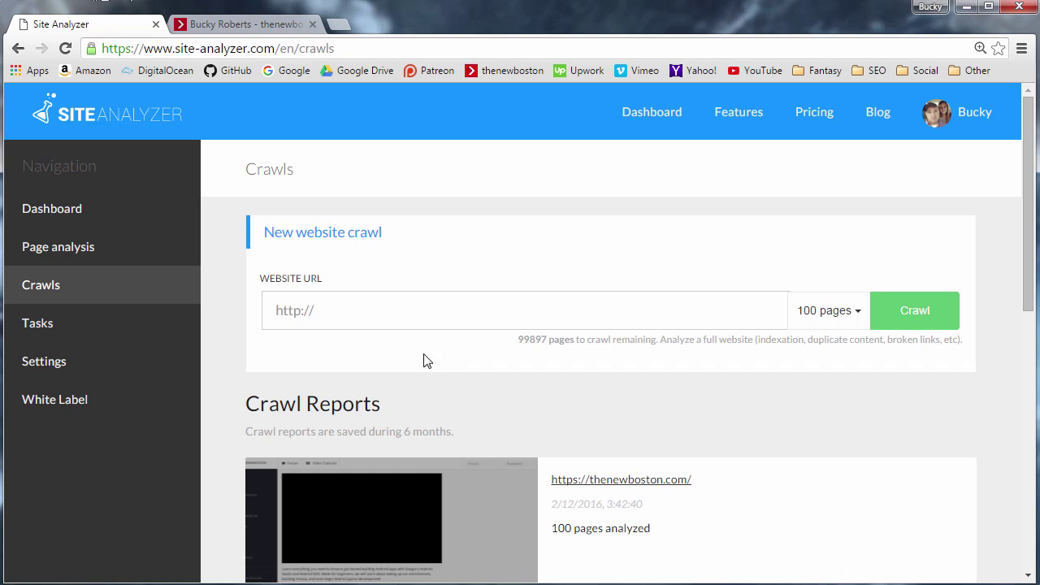
{"action": "left_click", "coordinate": [395, 309]}
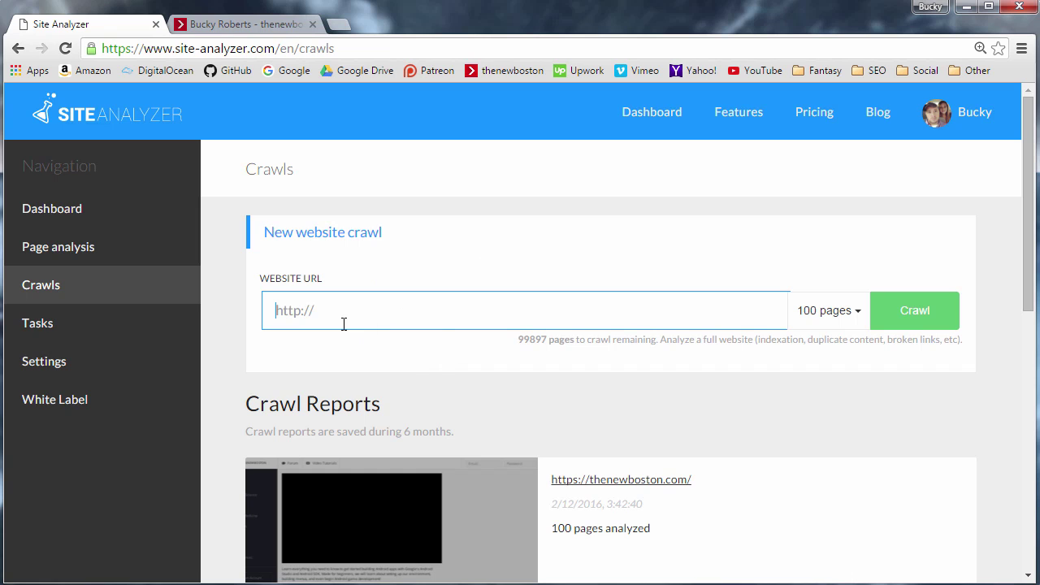
{"action": "left_click", "coordinate": [824, 312]}
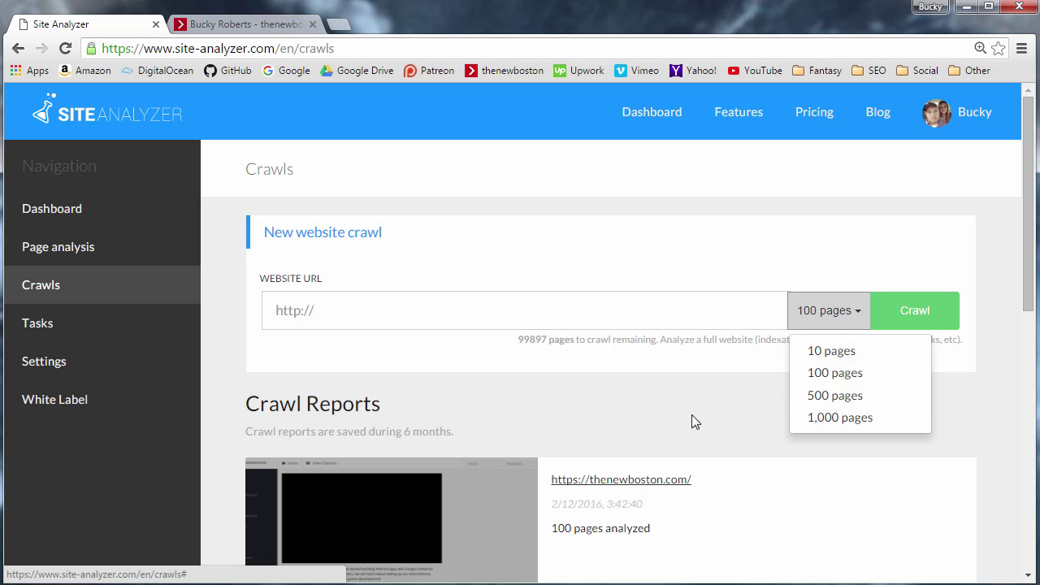
{"action": "left_click", "coordinate": [690, 390]}
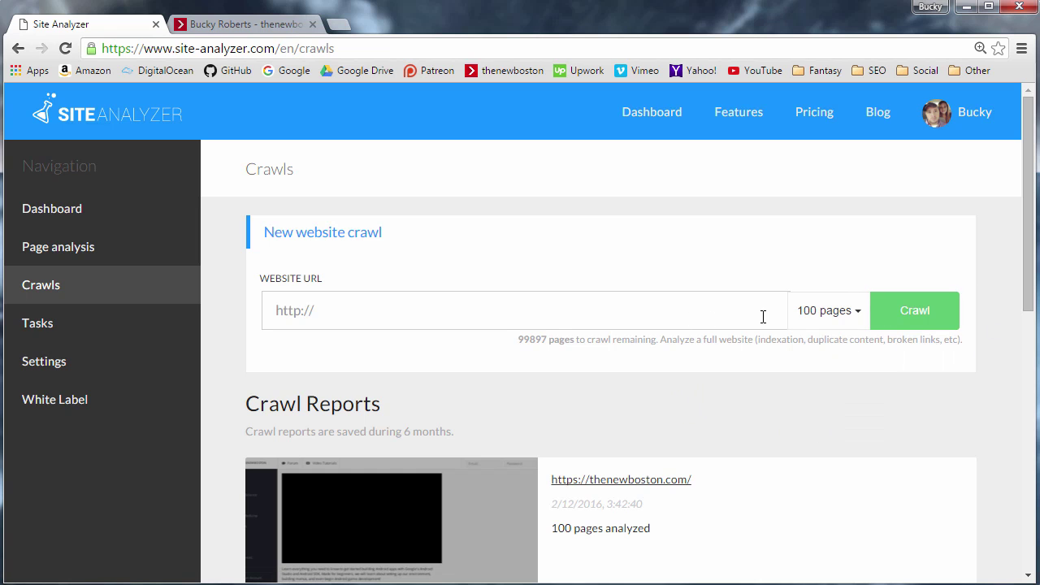
{"action": "scroll", "coordinate": [558, 299], "scroll_direction": "down", "scroll_amount": 2}
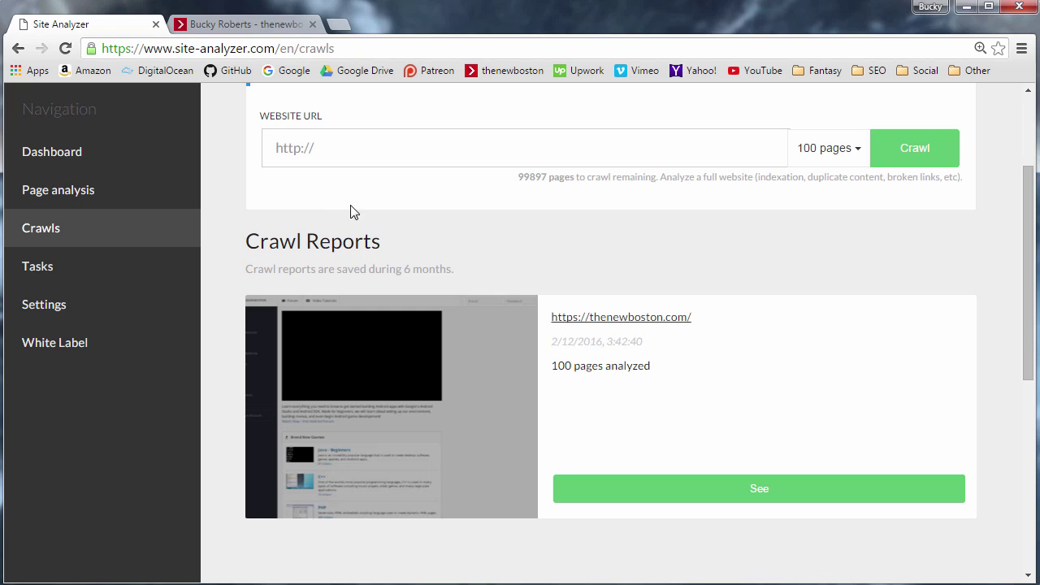
{"action": "left_click", "coordinate": [617, 319]}
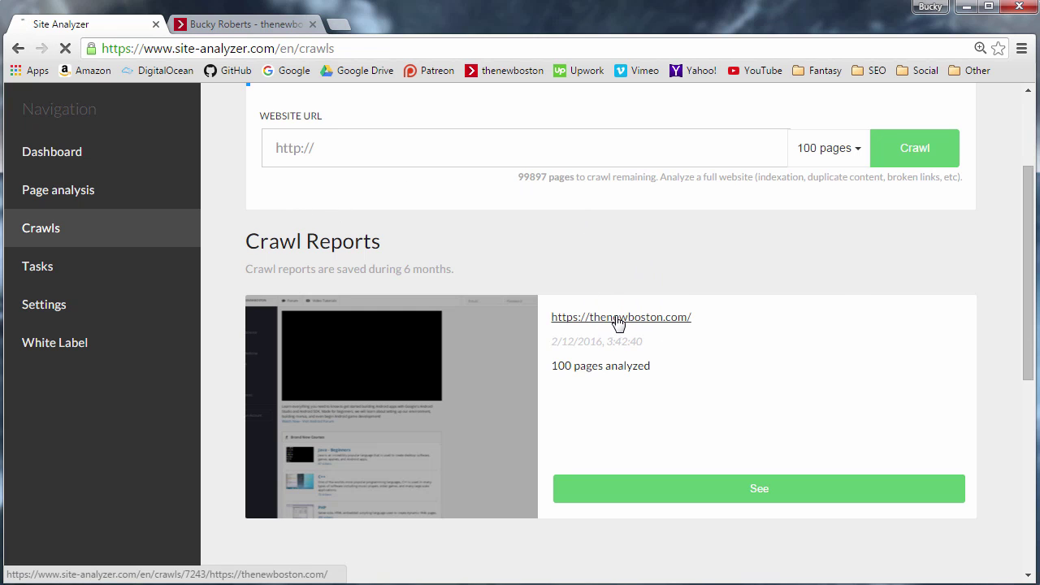
{"action": "scroll", "coordinate": [341, 340], "scroll_direction": "down", "scroll_amount": 2}
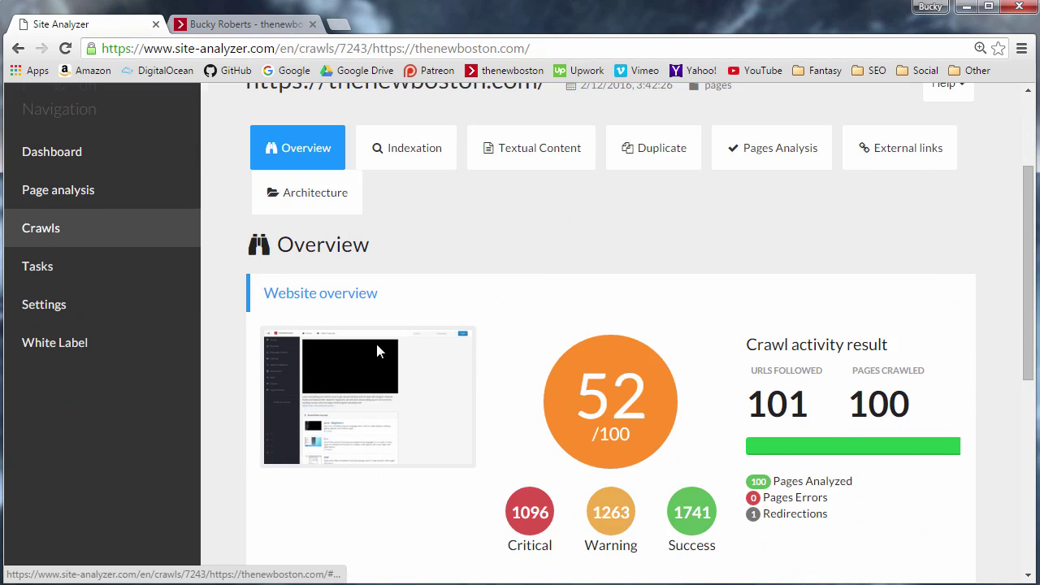
{"action": "scroll", "coordinate": [540, 248], "scroll_direction": "up", "scroll_amount": 1}
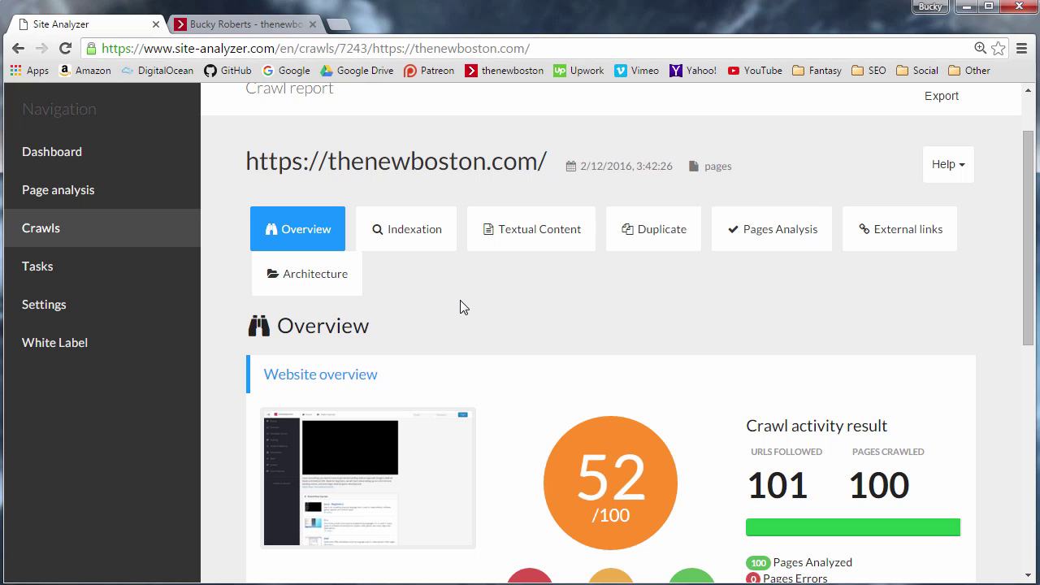
{"action": "scroll", "coordinate": [475, 276], "scroll_direction": "up", "scroll_amount": 1}
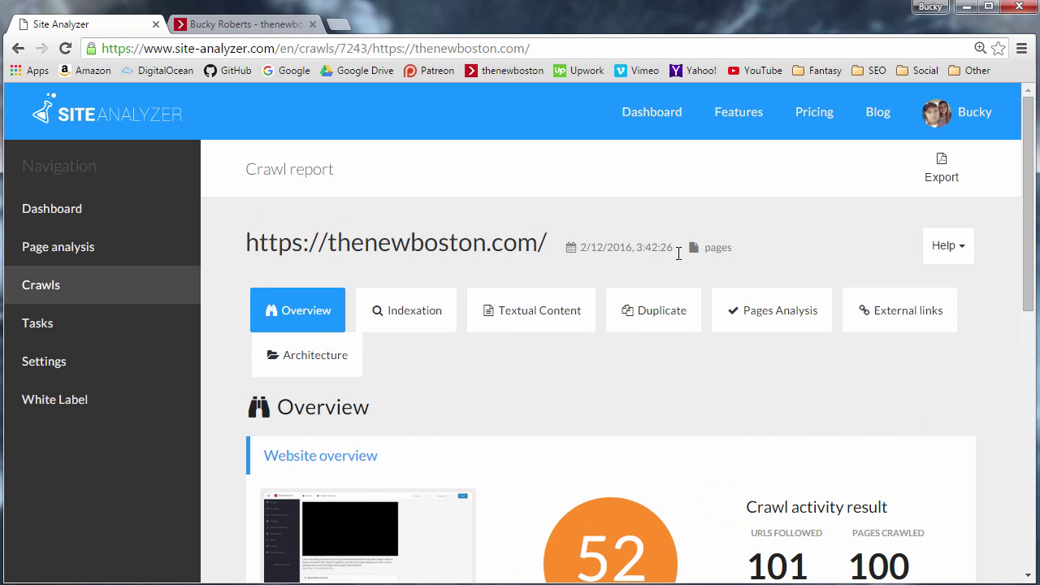
{"action": "scroll", "coordinate": [642, 242], "scroll_direction": "down", "scroll_amount": 1}
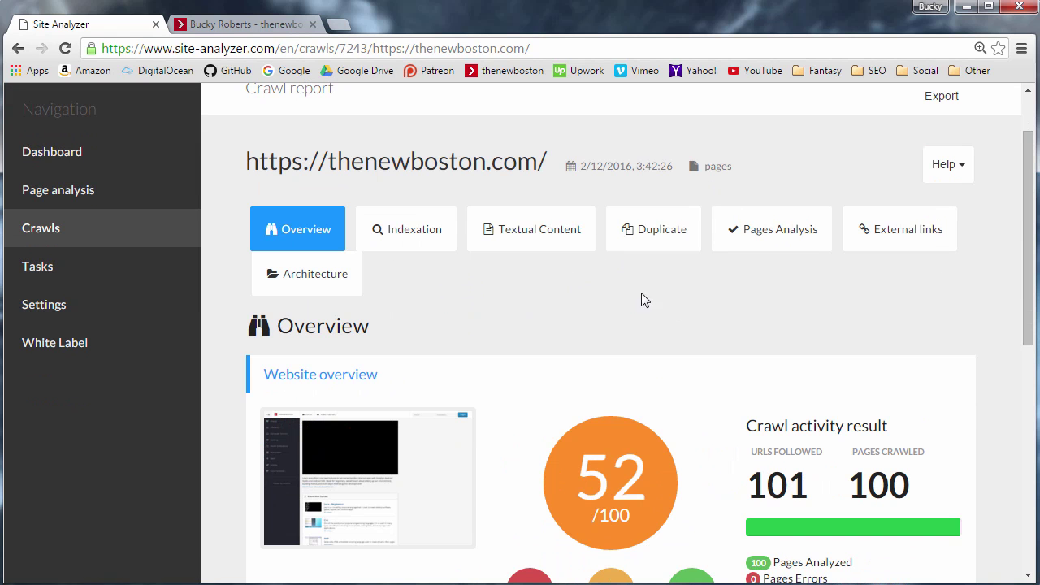
{"action": "scroll", "coordinate": [641, 293], "scroll_direction": "down", "scroll_amount": 2}
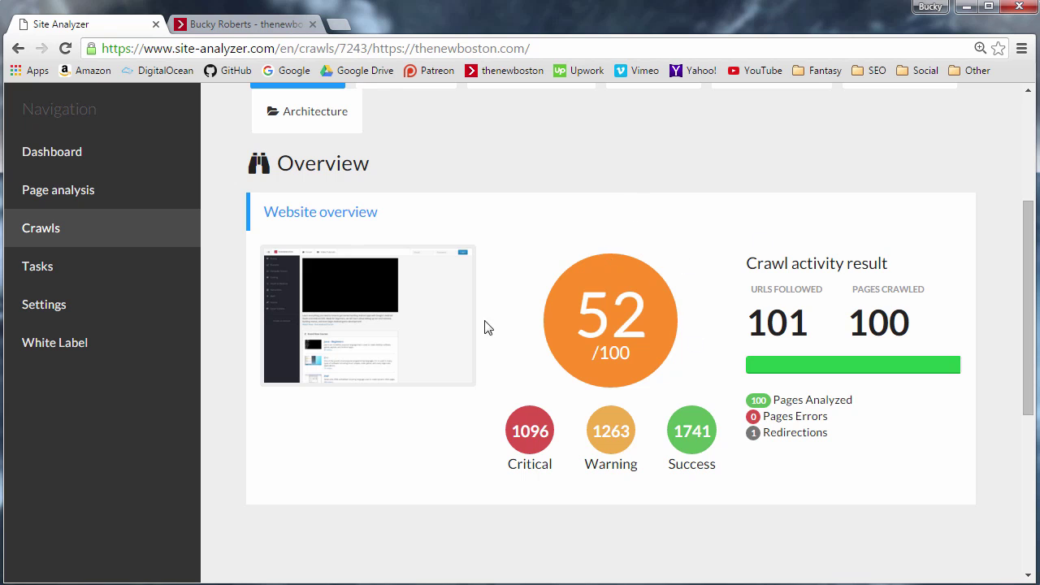
{"action": "scroll", "coordinate": [430, 268], "scroll_direction": "up", "scroll_amount": 2}
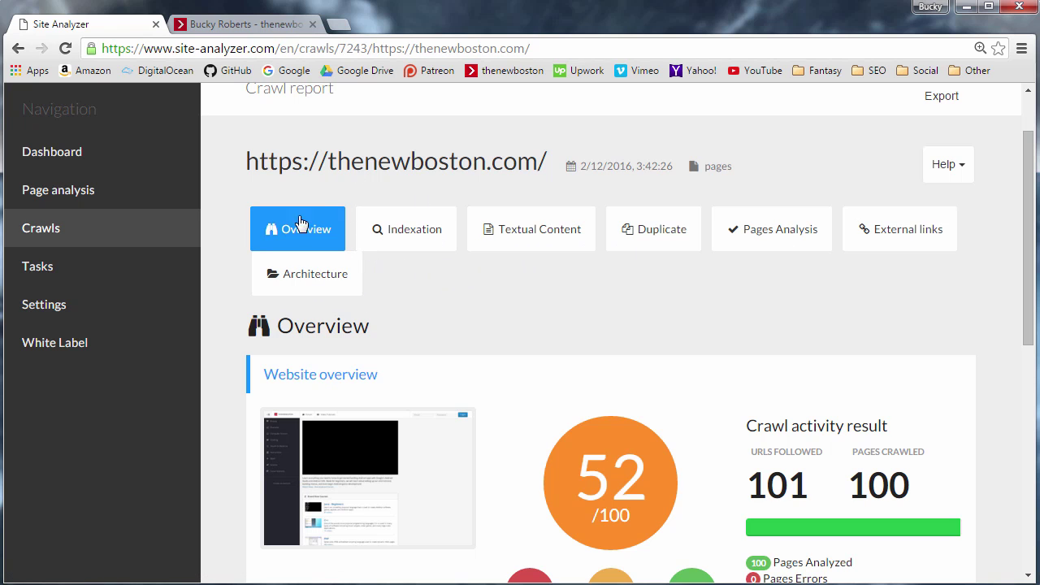
{"action": "scroll", "coordinate": [357, 244], "scroll_direction": "down", "scroll_amount": 3}
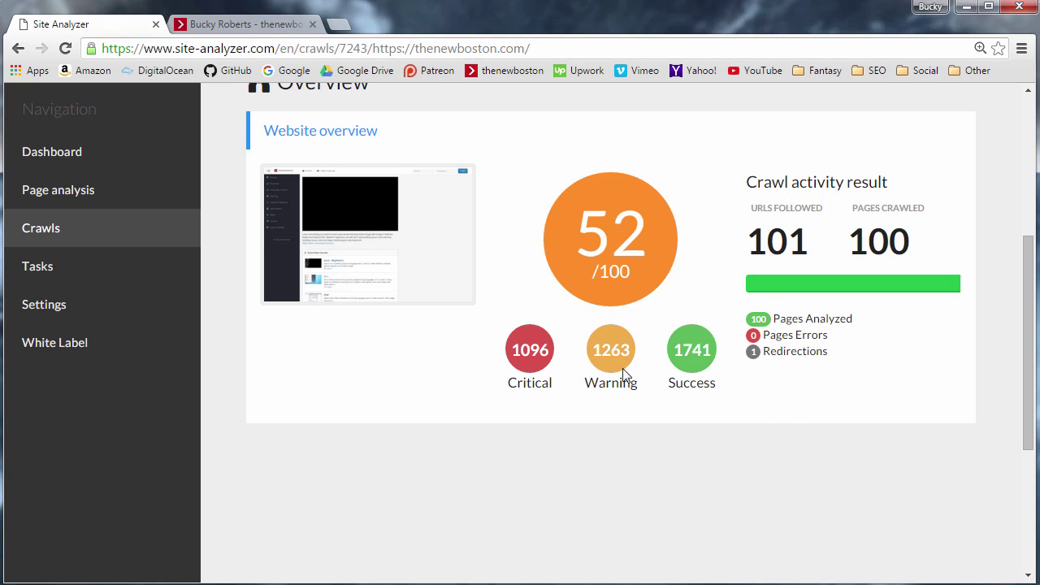
{"action": "scroll", "coordinate": [451, 297], "scroll_direction": "up", "scroll_amount": 1}
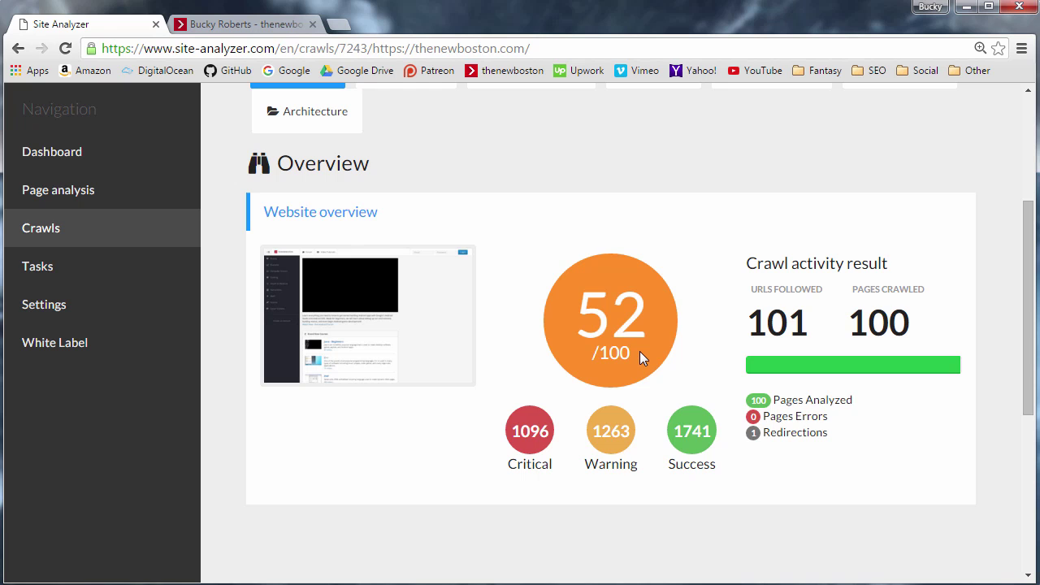
{"action": "scroll", "coordinate": [630, 358], "scroll_direction": "down", "scroll_amount": 4}
{"action": "scroll", "coordinate": [628, 358], "scroll_direction": "up", "scroll_amount": 6}
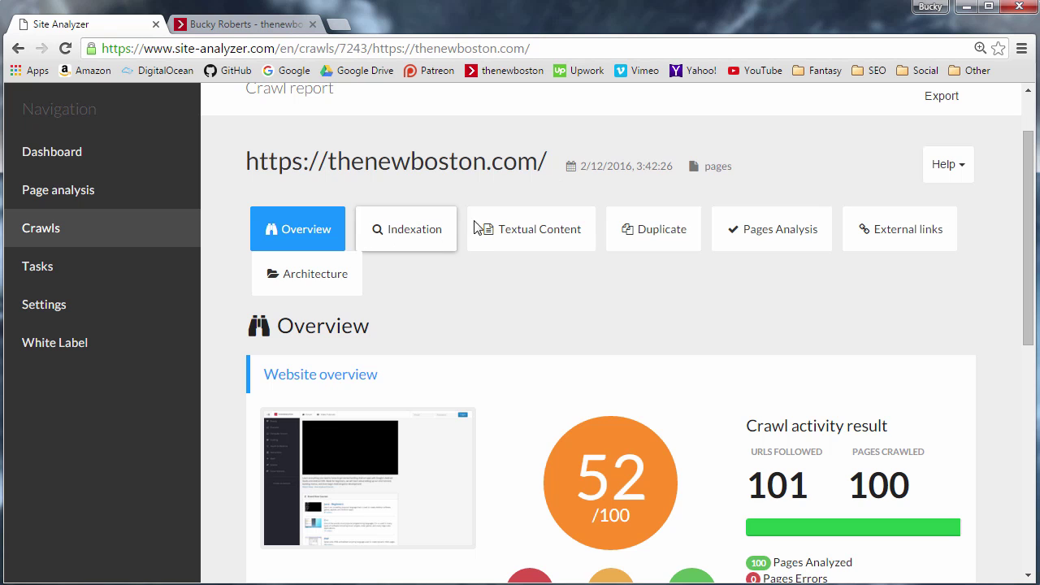
- Open the report's Indexation section and examine the crawl diagnosis and indexation details
{"action": "left_click", "coordinate": [420, 232]}
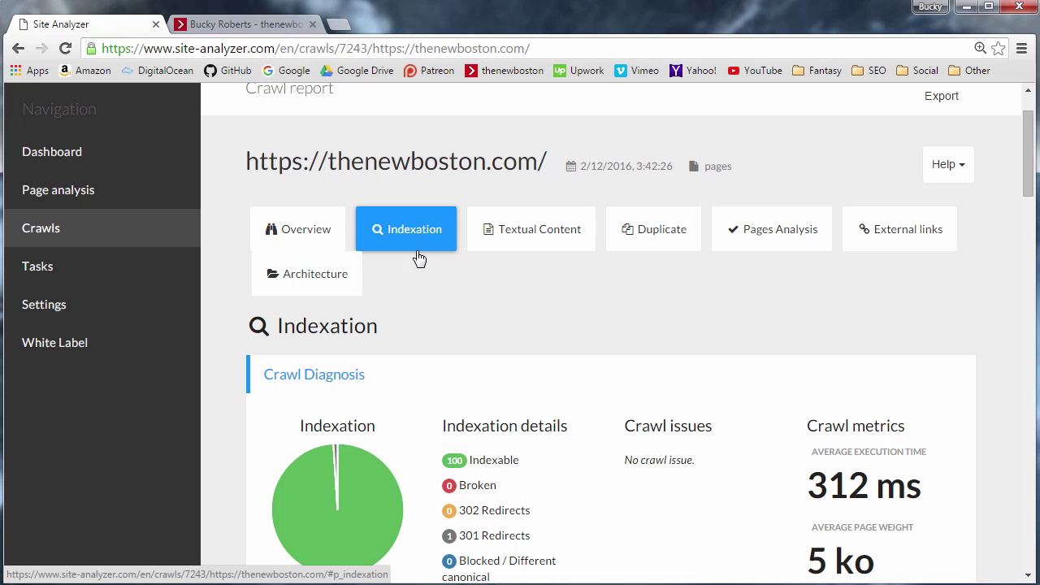
{"action": "scroll", "coordinate": [419, 256], "scroll_direction": "down", "scroll_amount": 2}
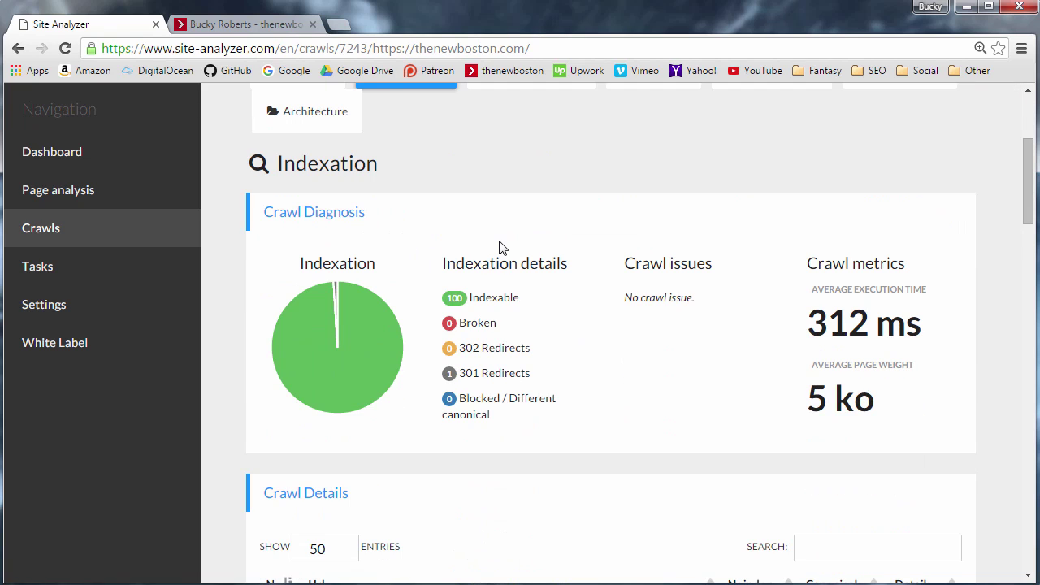
{"action": "scroll", "coordinate": [500, 248], "scroll_direction": "down", "scroll_amount": 1}
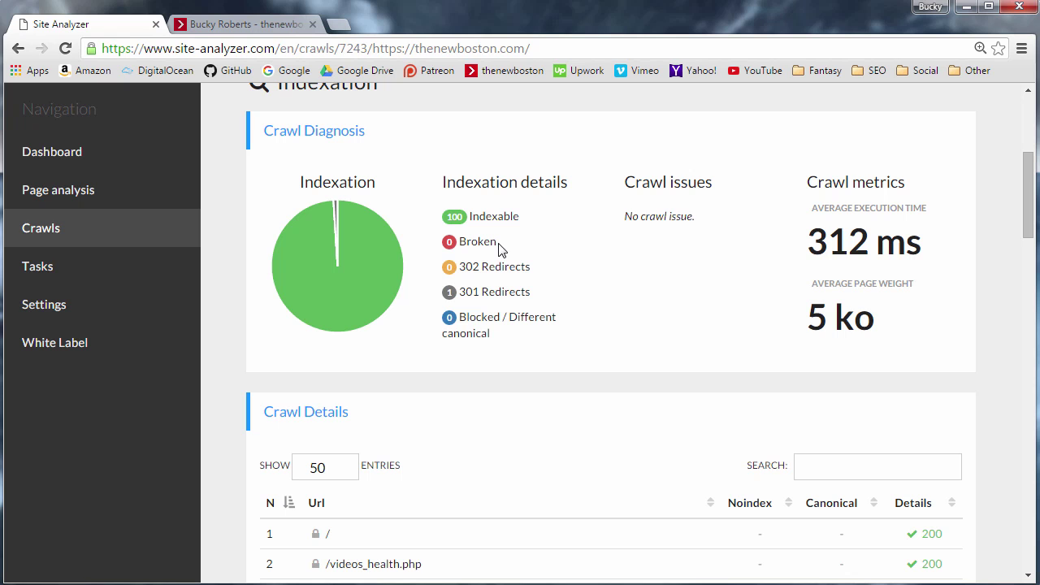
- Switch to the thenewboston site and view its home page down to the Brand New Courses list
{"action": "left_click", "coordinate": [248, 25]}
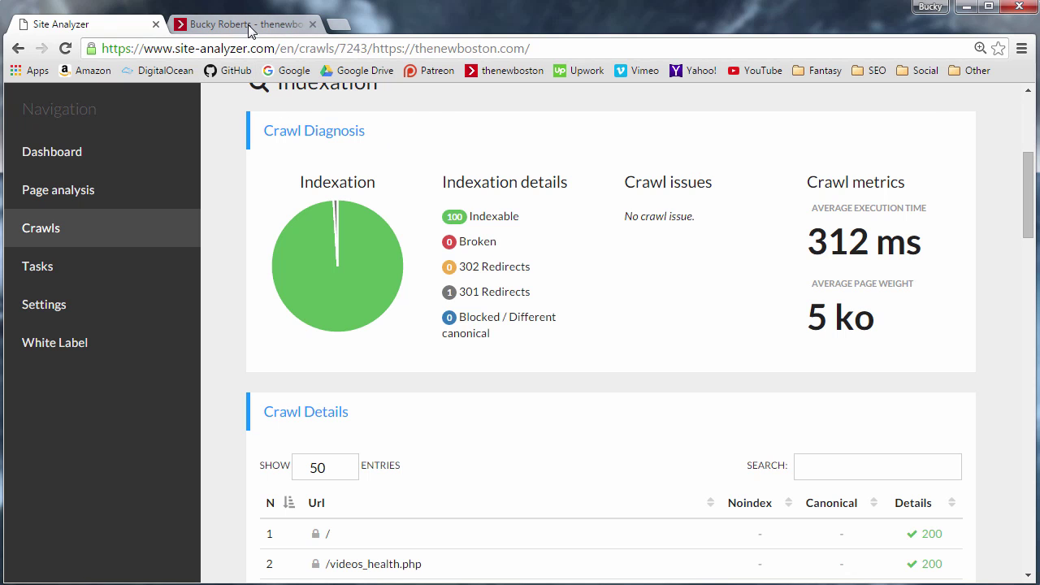
{"action": "left_click", "coordinate": [130, 105]}
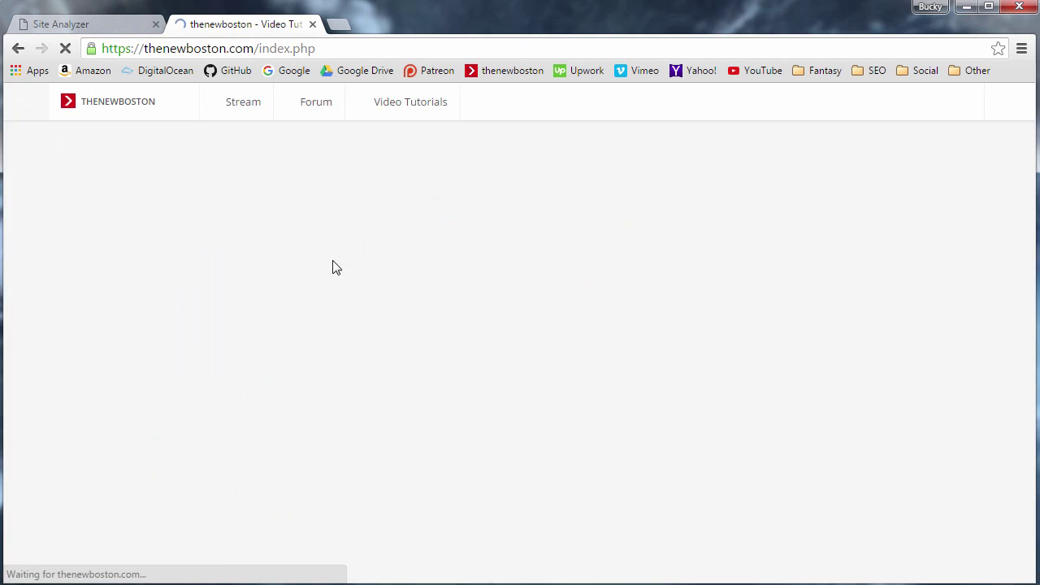
{"action": "scroll", "coordinate": [307, 322], "scroll_direction": "down", "scroll_amount": 2}
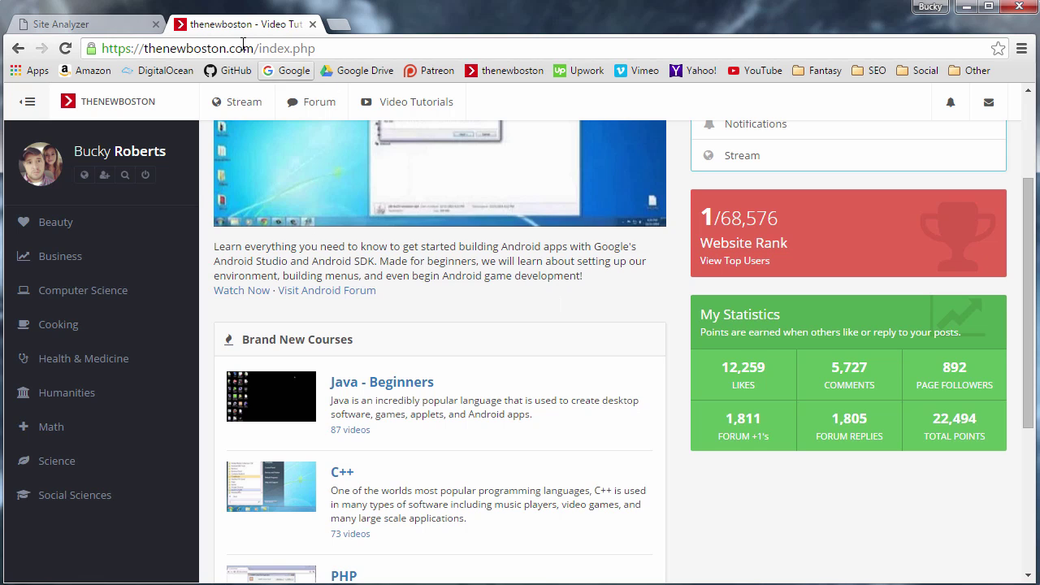
- Return to the crawl report and examine the crawled URLs and their status codes under Crawl Details
{"action": "left_click", "coordinate": [86, 24]}
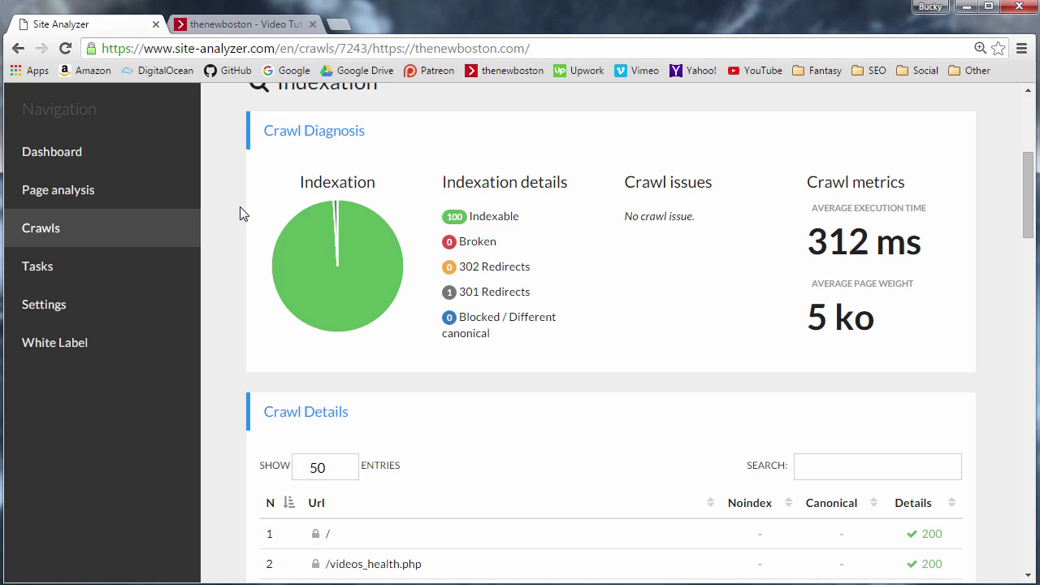
{"action": "scroll", "coordinate": [241, 209], "scroll_direction": "down", "scroll_amount": 1}
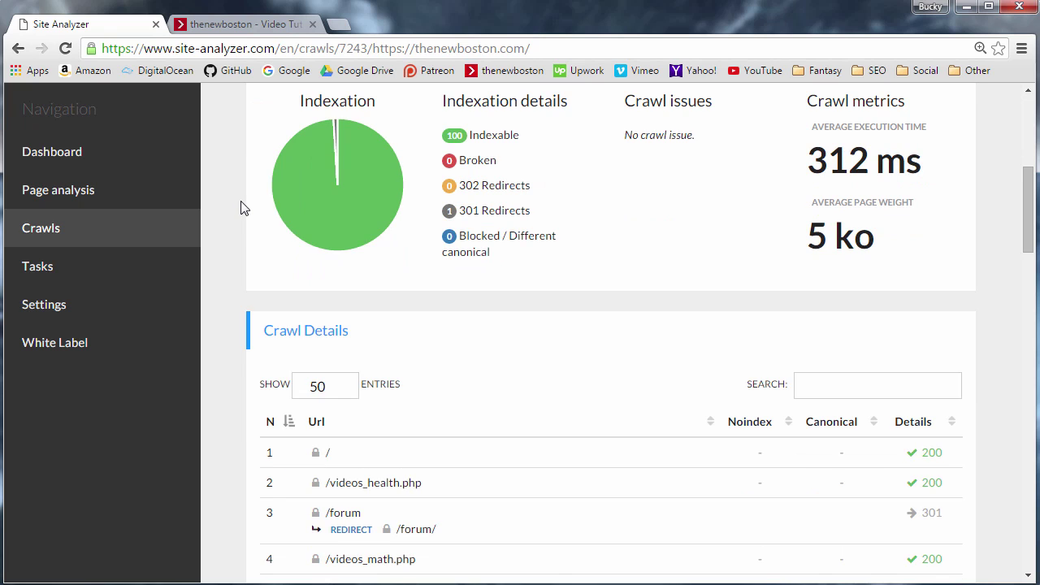
{"action": "scroll", "coordinate": [239, 205], "scroll_direction": "down", "scroll_amount": 2}
{"action": "scroll", "coordinate": [231, 220], "scroll_direction": "up", "scroll_amount": 2}
{"action": "left_click", "coordinate": [234, 25]}
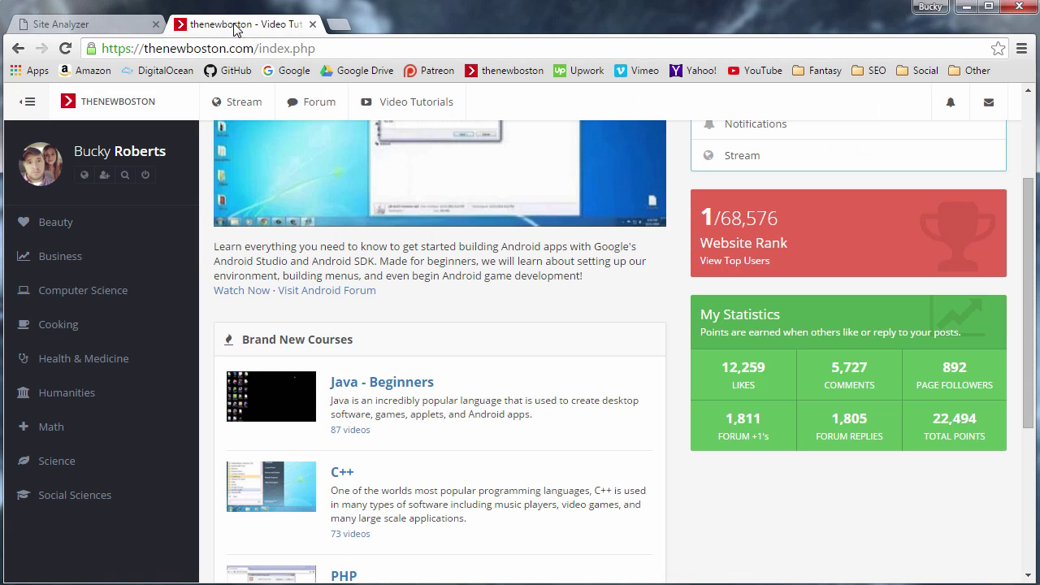
{"action": "left_click", "coordinate": [144, 49]}
{"action": "left_click", "coordinate": [144, 49]}
{"action": "type", "text": "www"}
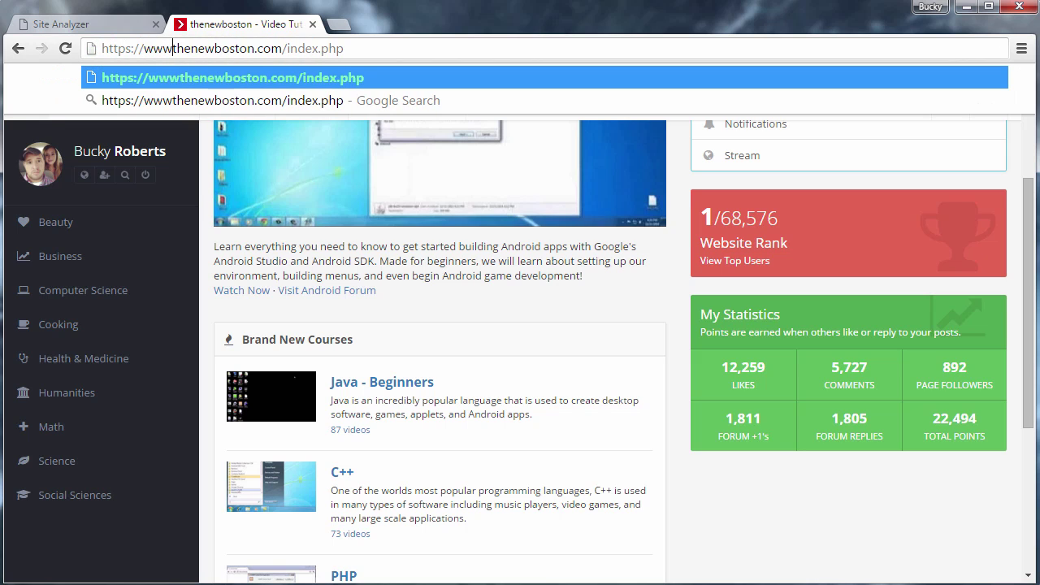
{"action": "type", "text": "."}
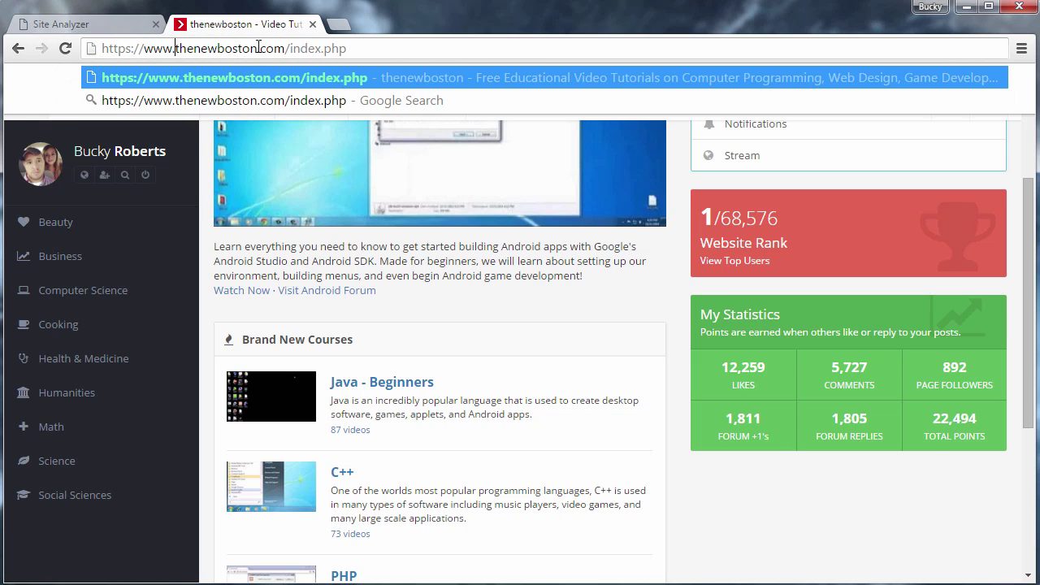
{"action": "key", "text": "Return"}
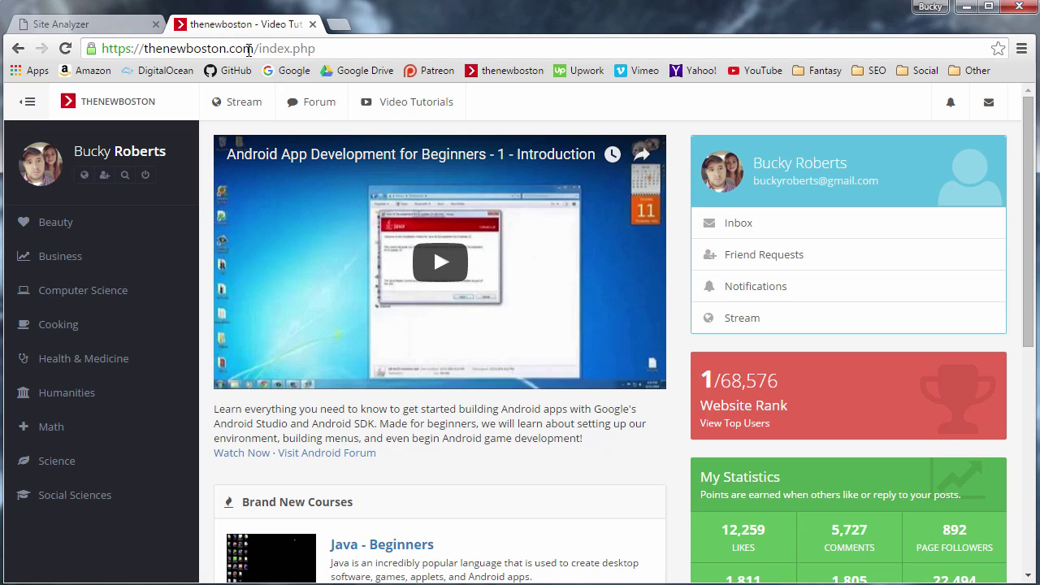
- Return to the crawl report and locate the redirected /forum URL under Crawl Details
{"action": "left_click", "coordinate": [104, 26]}
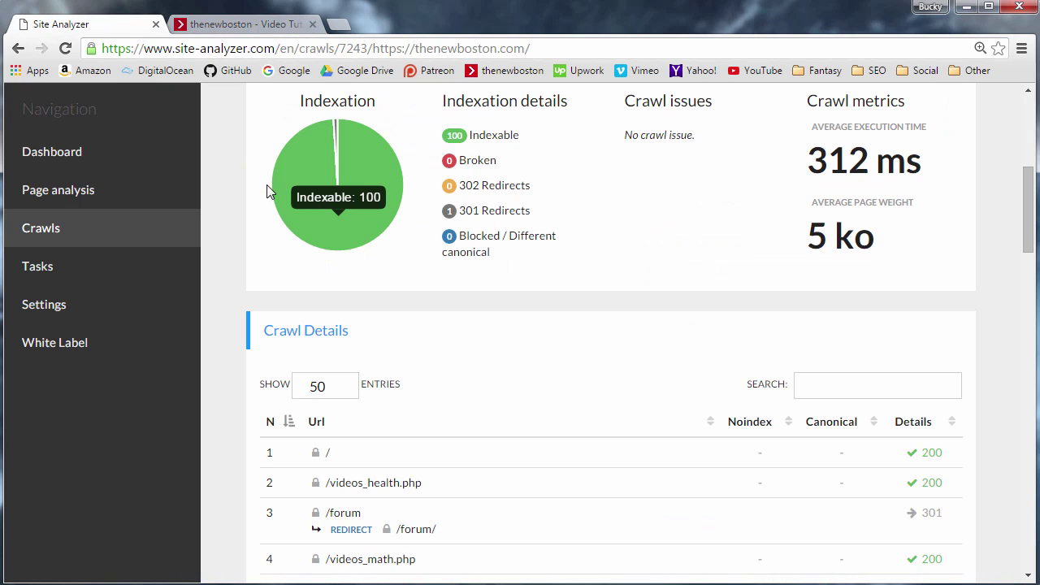
{"action": "left_click", "coordinate": [236, 26]}
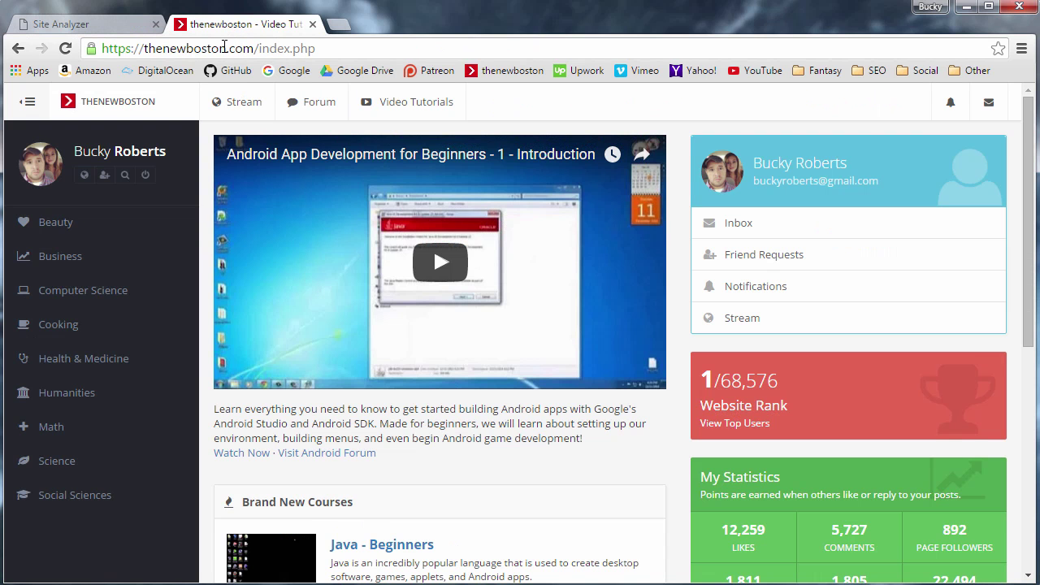
{"action": "left_click", "coordinate": [116, 24]}
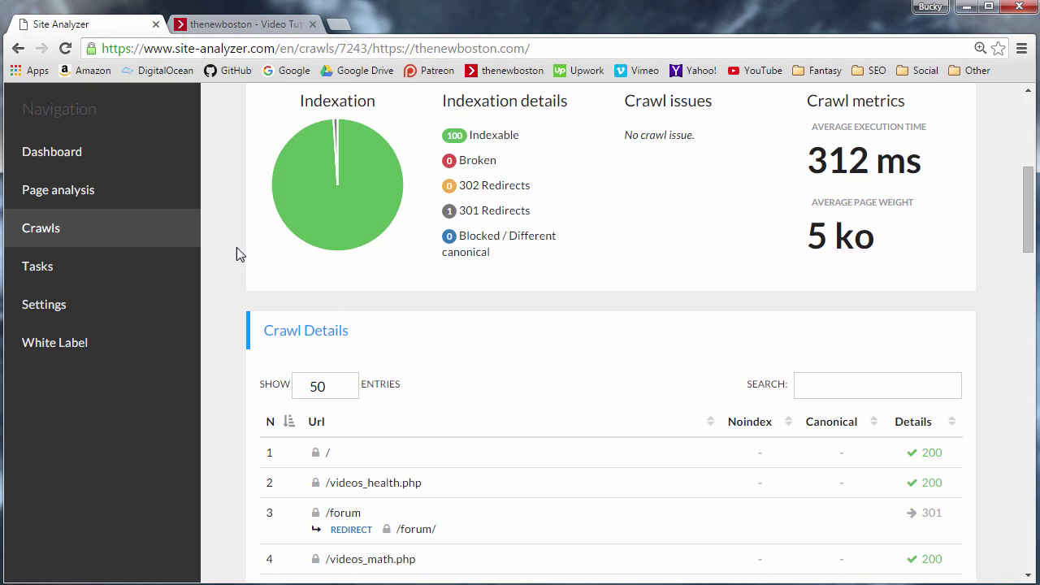
{"action": "scroll", "coordinate": [231, 252], "scroll_direction": "down", "scroll_amount": 3}
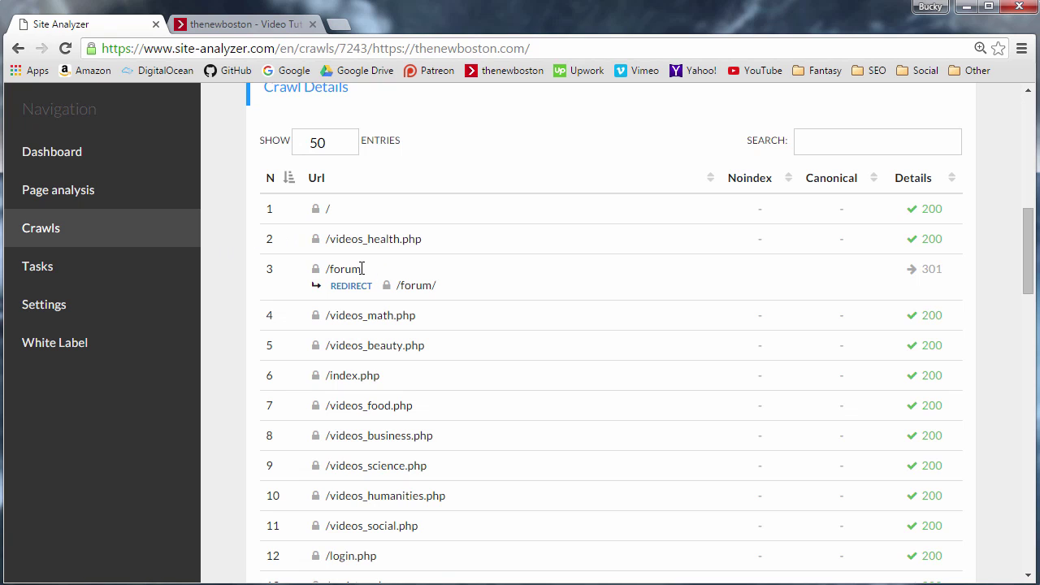
{"action": "mouse_move", "coordinate": [363, 270]}
{"action": "left_mouse_down"}
{"action": "mouse_move", "coordinate": [329, 271]}
{"action": "mouse_move", "coordinate": [369, 270]}
{"action": "left_mouse_up"}
{"action": "left_click", "coordinate": [333, 269]}
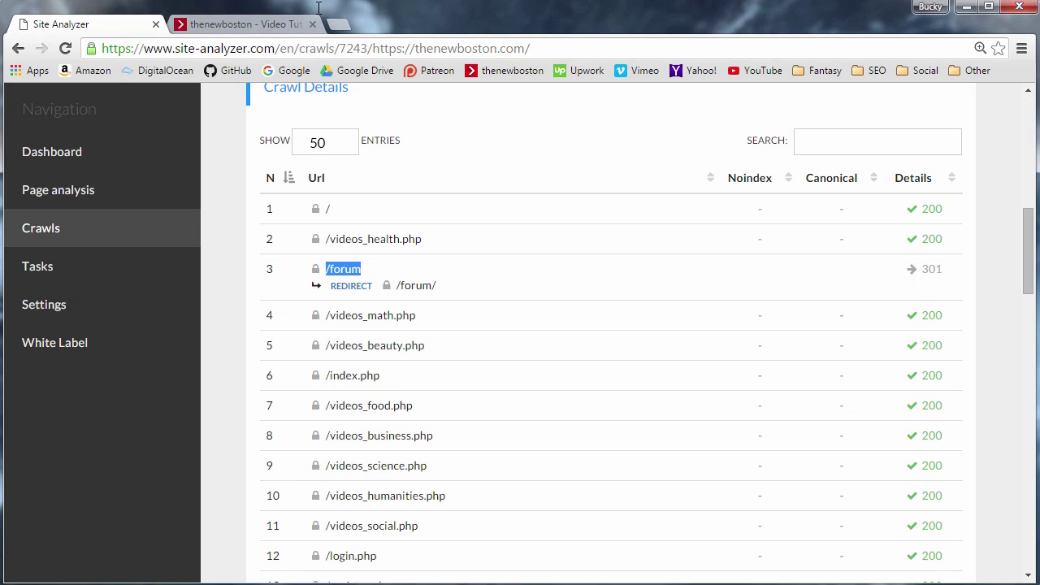
{"action": "left_click", "coordinate": [268, 27]}
{"action": "left_click_drag", "start_coordinate": [260, 48], "coordinate": [361, 55]}
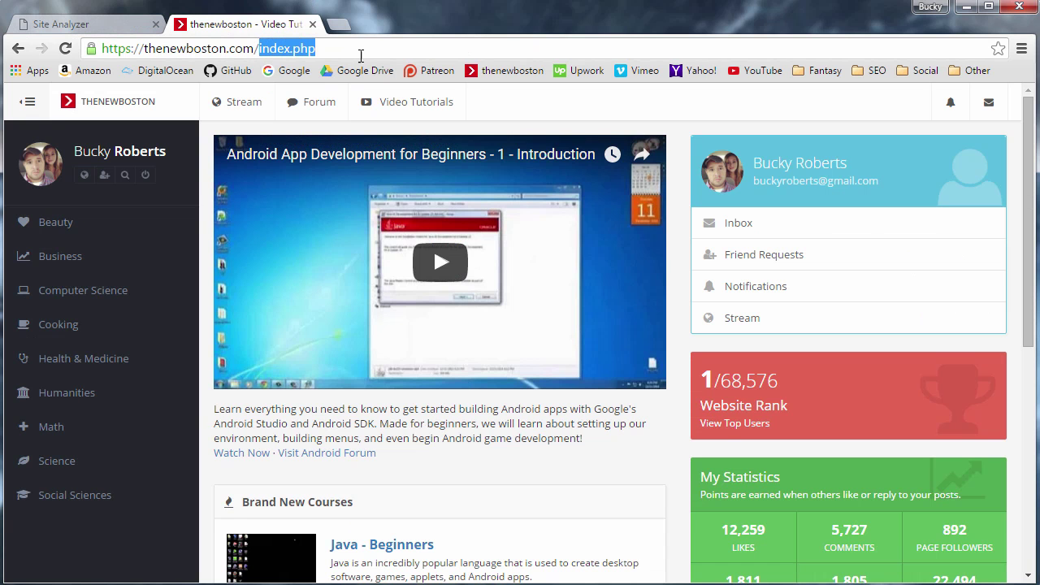
{"action": "type", "text": "forum"}
{"action": "key", "text": "Return"}
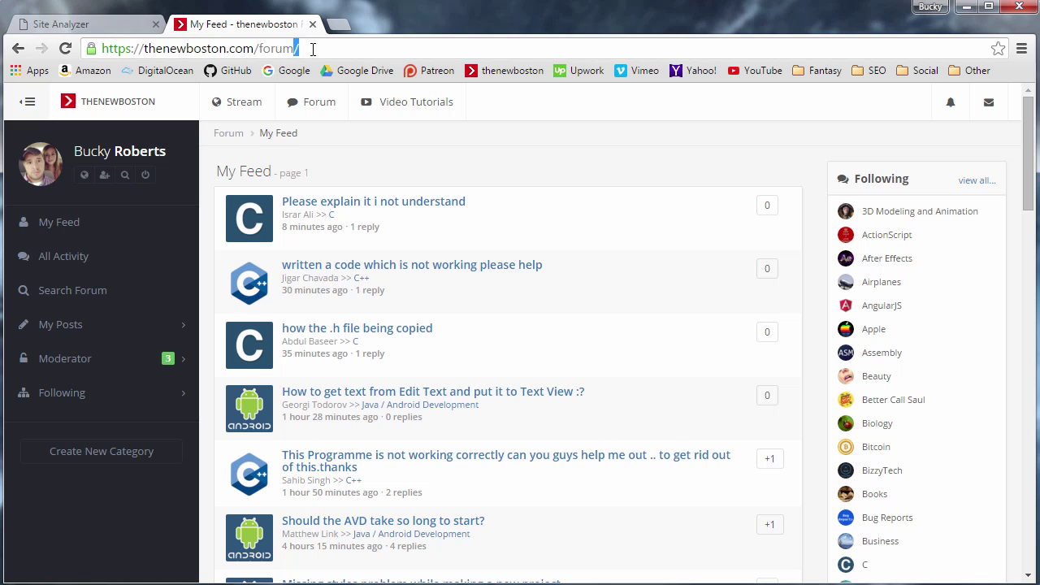
- Return to the crawl report and compare the /forum redirect with the status codes of the other crawled URLs
{"action": "left_click", "coordinate": [114, 24]}
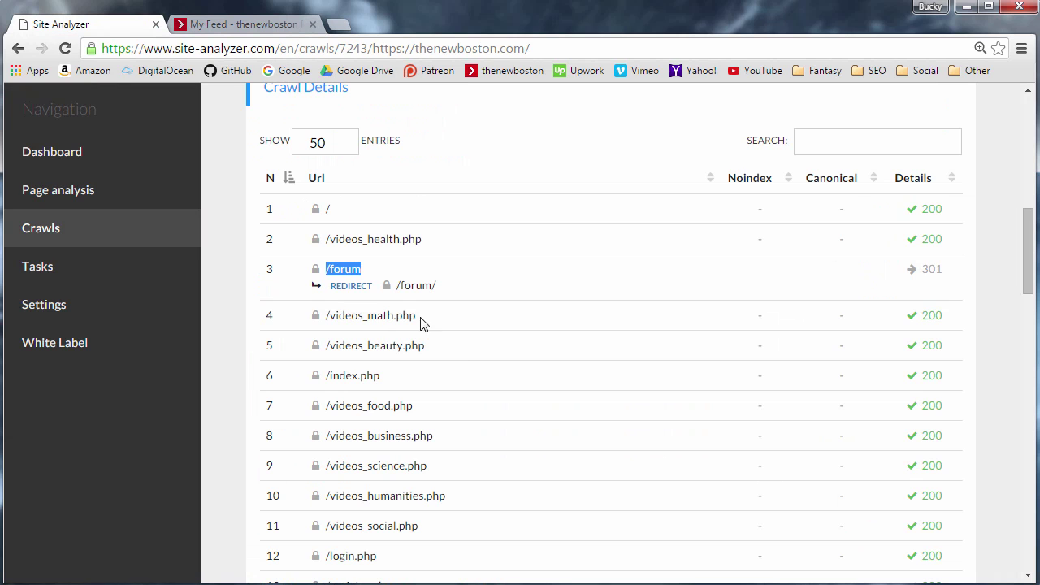
{"action": "double_click", "coordinate": [343, 271]}
{"action": "scroll", "coordinate": [376, 269], "scroll_direction": "down", "scroll_amount": 5}
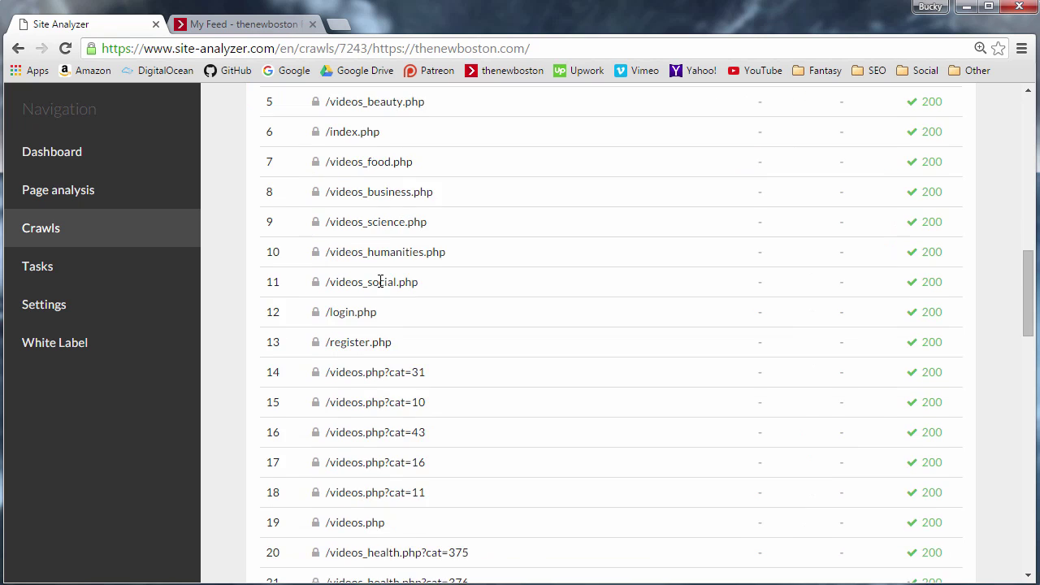
{"action": "scroll", "coordinate": [831, 272], "scroll_direction": "up", "scroll_amount": 7}
{"action": "scroll", "coordinate": [912, 373], "scroll_direction": "down", "scroll_amount": 1}
{"action": "scroll", "coordinate": [911, 374], "scroll_direction": "down", "scroll_amount": 1}
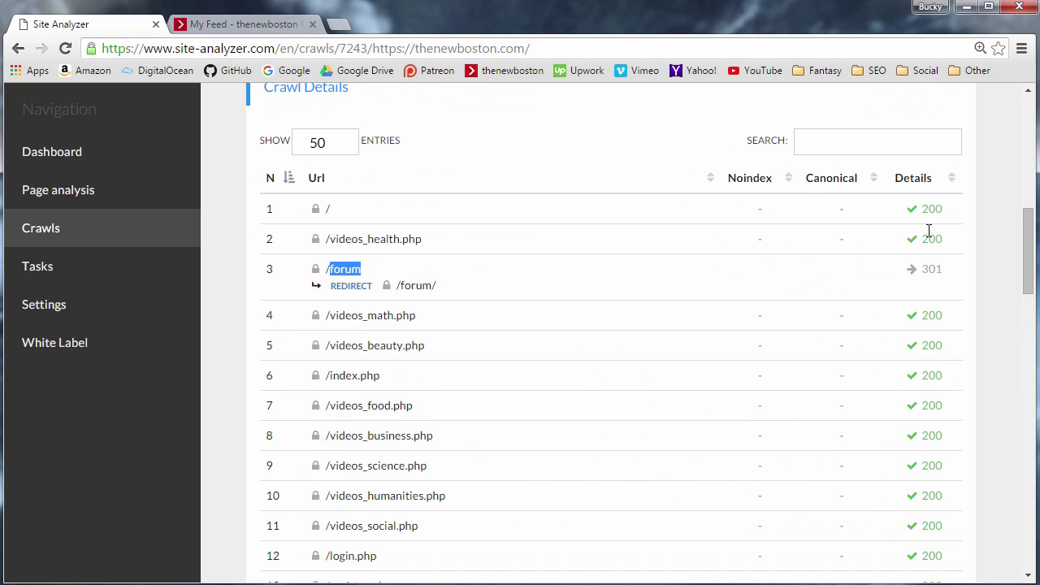
{"action": "scroll", "coordinate": [931, 280], "scroll_direction": "down", "scroll_amount": 4}
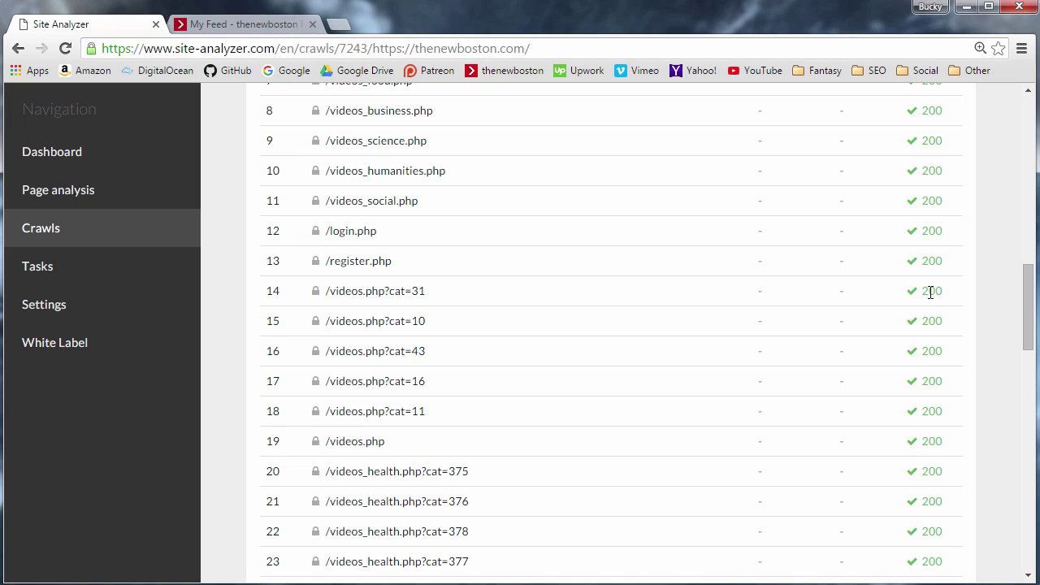
- Open the crawl report's Textual Content section and examine its pages content summary
{"action": "left_click", "coordinate": [237, 24]}
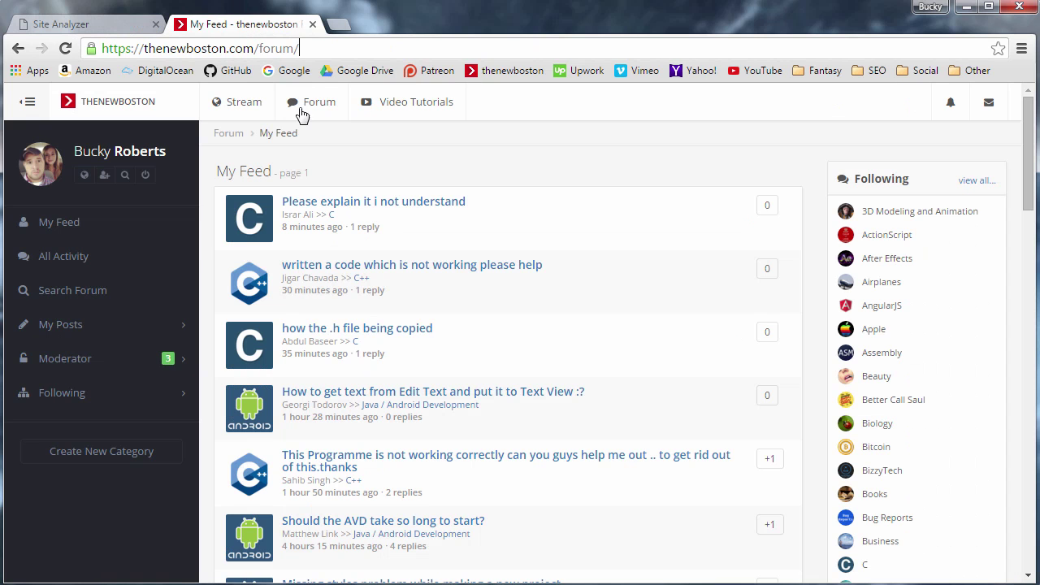
{"action": "left_click", "coordinate": [113, 33]}
{"action": "scroll", "coordinate": [406, 291], "scroll_direction": "up", "scroll_amount": 10}
{"action": "scroll", "coordinate": [438, 374], "scroll_direction": "down", "scroll_amount": 4}
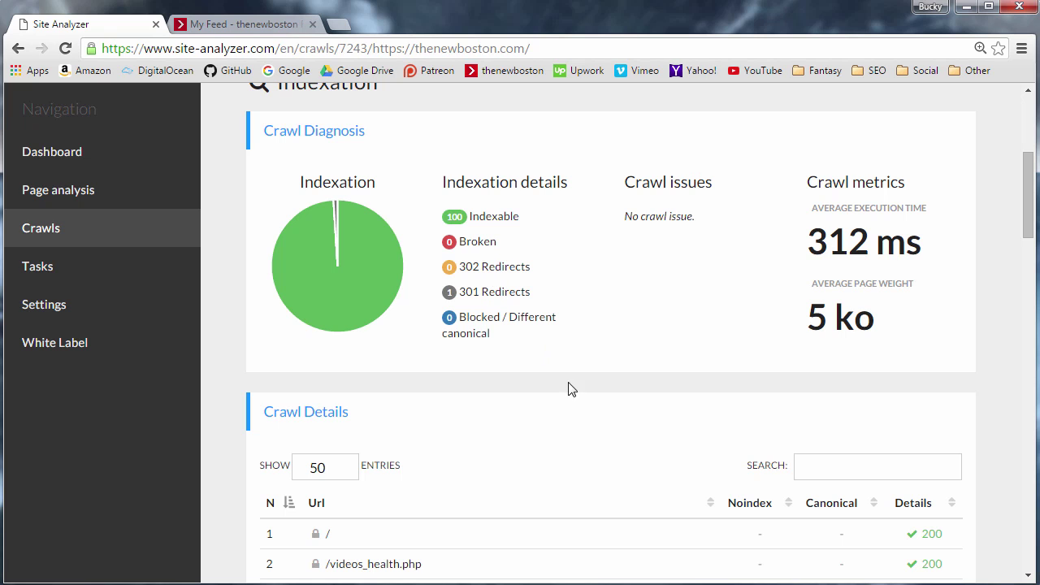
{"action": "scroll", "coordinate": [419, 363], "scroll_direction": "up", "scroll_amount": 4}
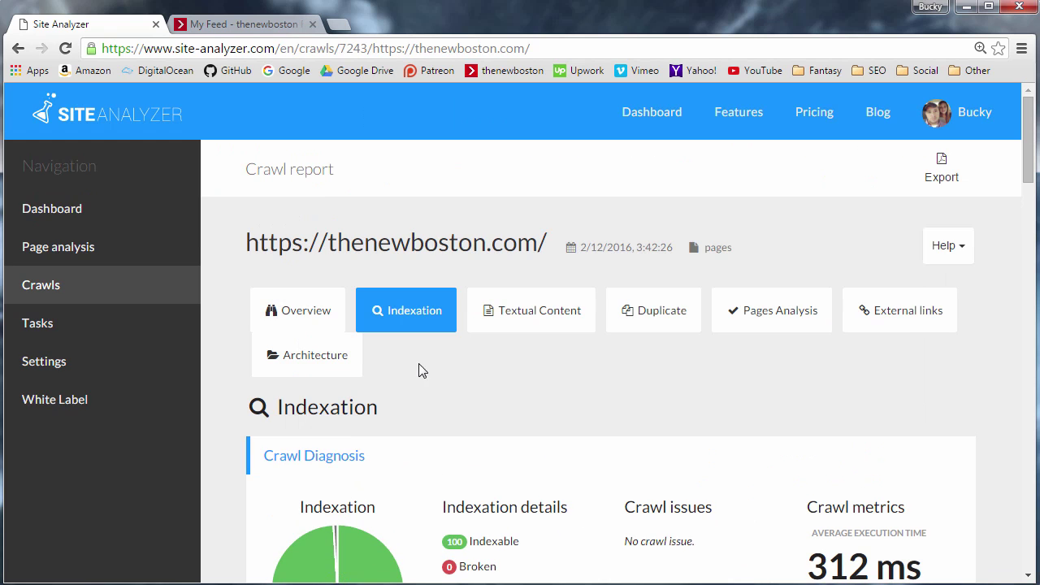
{"action": "left_click", "coordinate": [542, 314]}
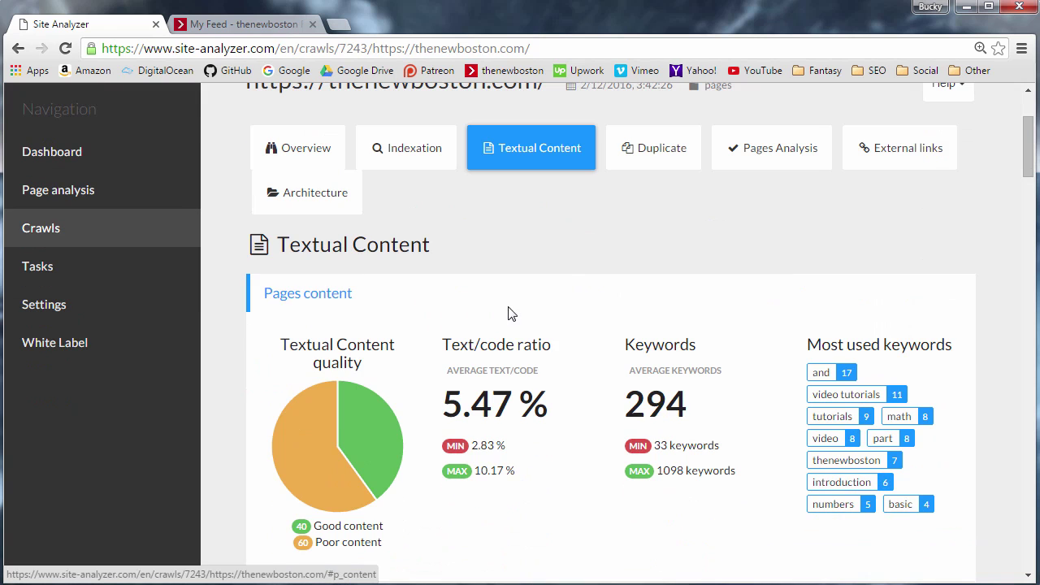
{"action": "scroll", "coordinate": [512, 313], "scroll_direction": "down", "scroll_amount": 2}
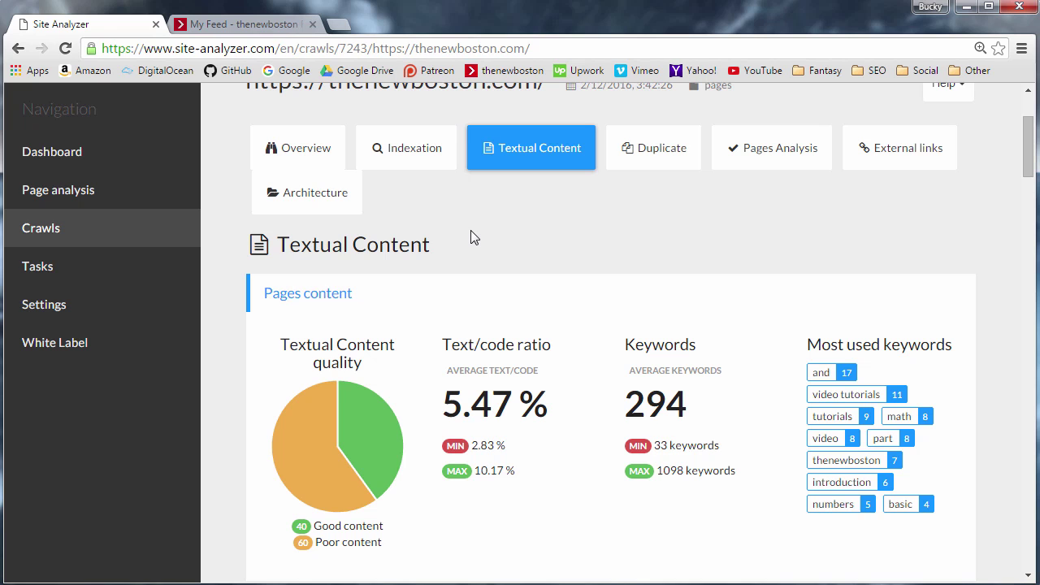
- Switch to the thenewboston site, open its home page and examine the text around the featured video and Brand New Courses
{"action": "left_click", "coordinate": [225, 24]}
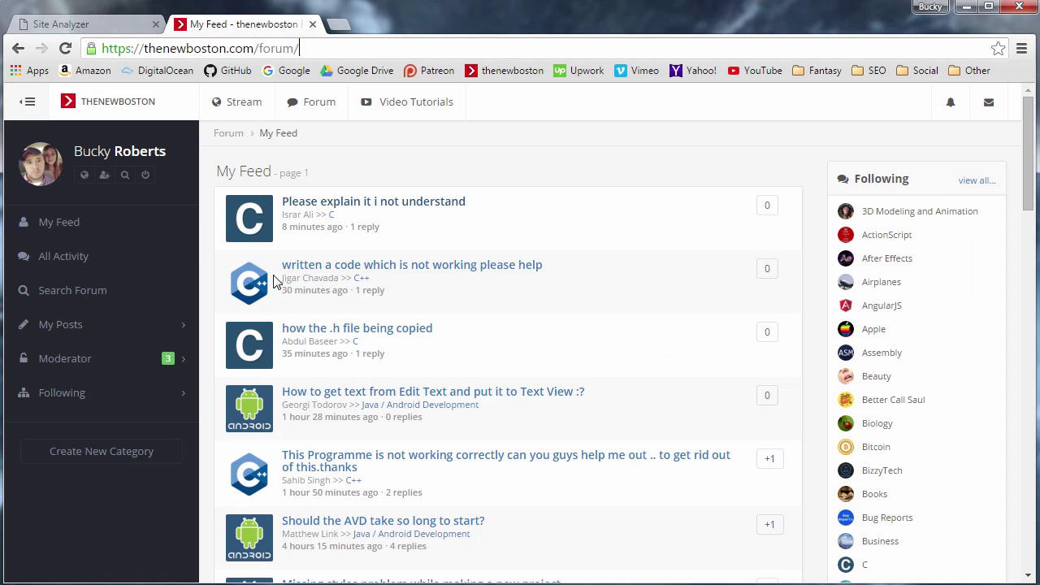
{"action": "left_click", "coordinate": [112, 102]}
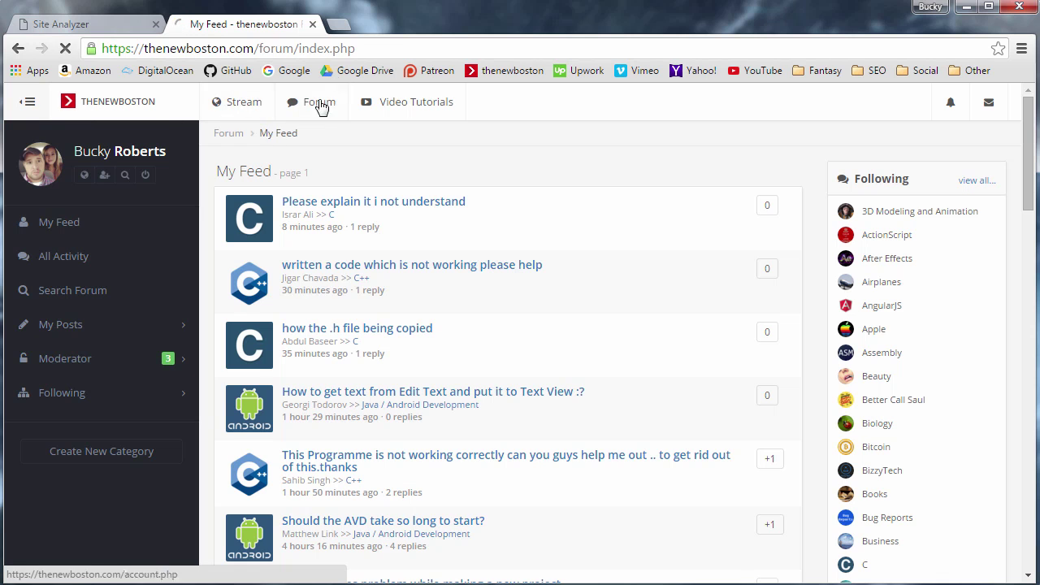
{"action": "left_click", "coordinate": [234, 108]}
{"action": "left_click", "coordinate": [123, 104]}
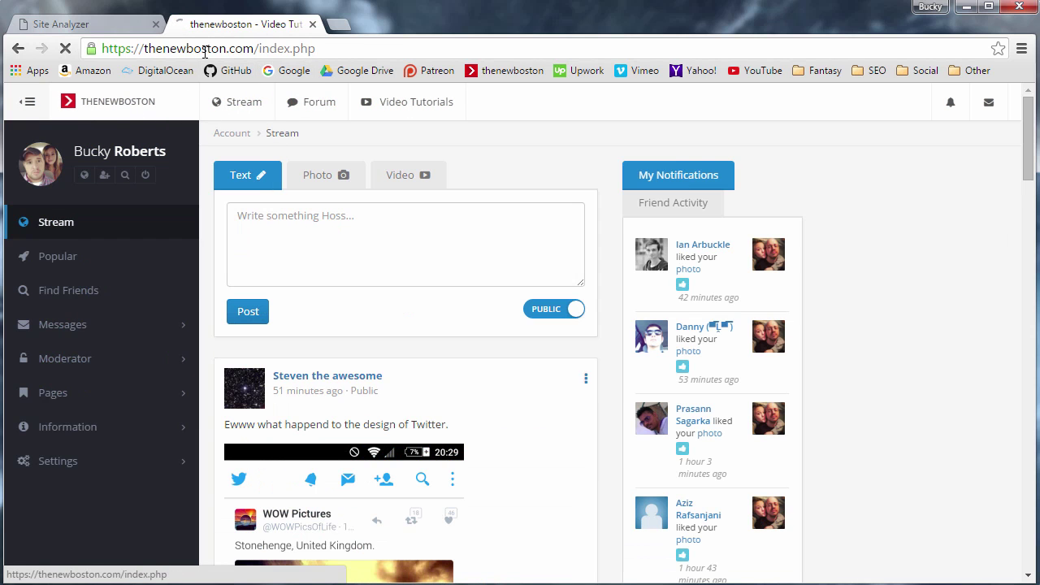
{"action": "scroll", "coordinate": [430, 278], "scroll_direction": "down", "scroll_amount": 2}
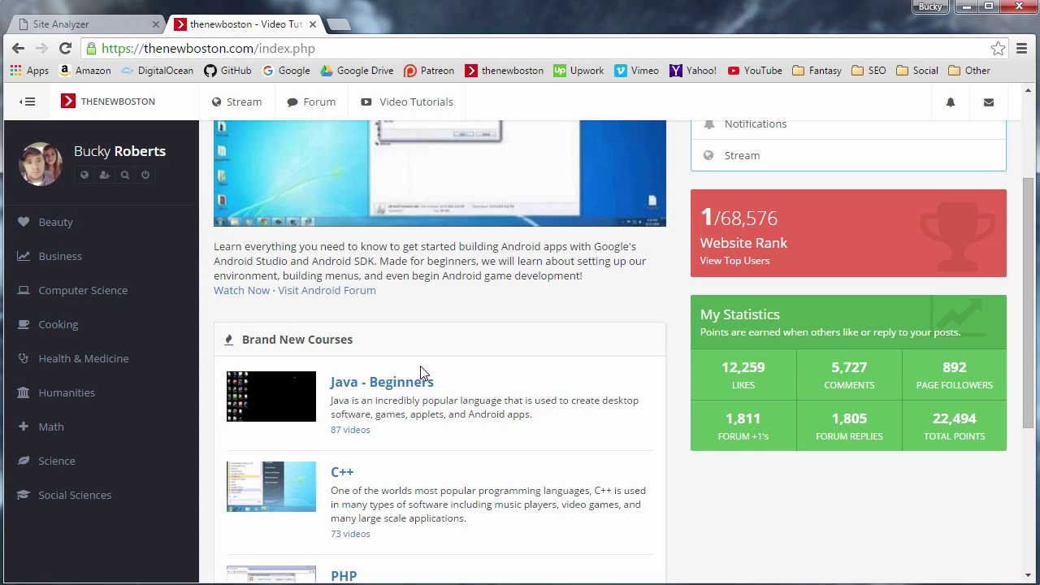
{"action": "left_click_drag", "start_coordinate": [605, 276], "coordinate": [214, 247]}
{"action": "left_click", "coordinate": [307, 260]}
{"action": "scroll", "coordinate": [351, 298], "scroll_direction": "down", "scroll_amount": 1}
- Open the site's Computer Science video tutorials page and view the Most Popular Courses descriptions
{"action": "left_click", "coordinate": [431, 104]}
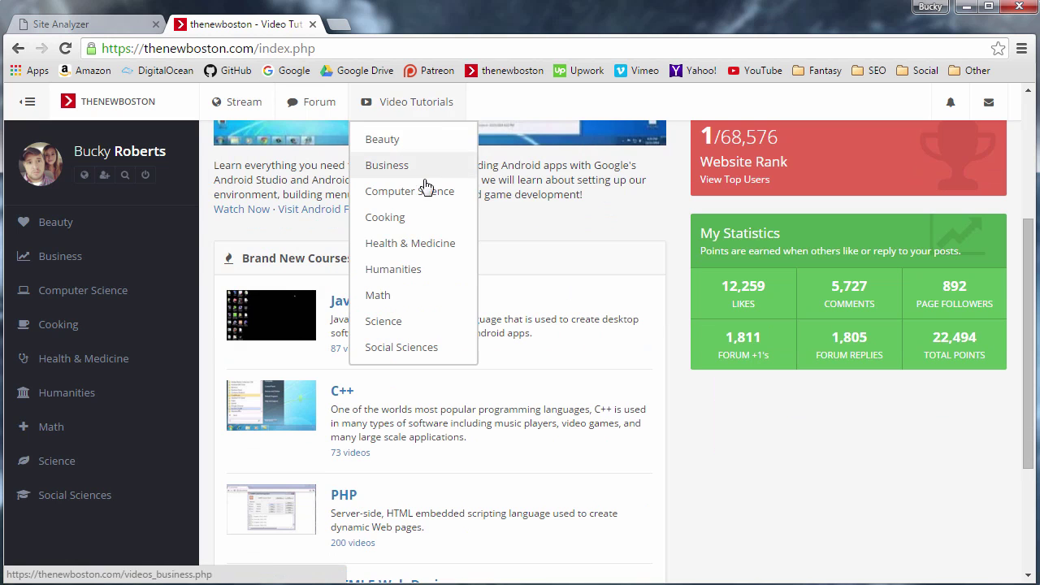
{"action": "left_click", "coordinate": [424, 186]}
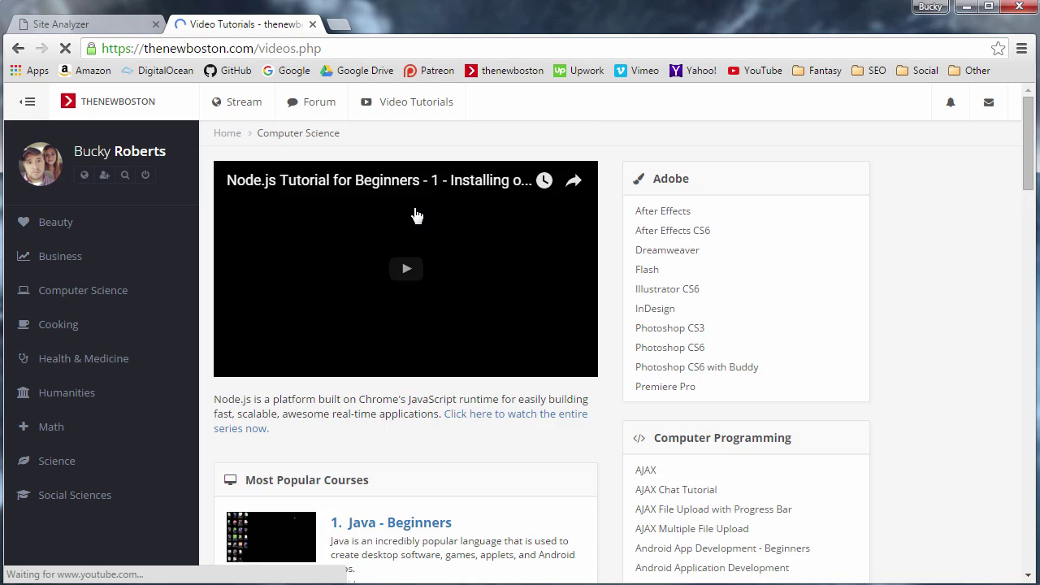
{"action": "scroll", "coordinate": [465, 326], "scroll_direction": "down", "scroll_amount": 2}
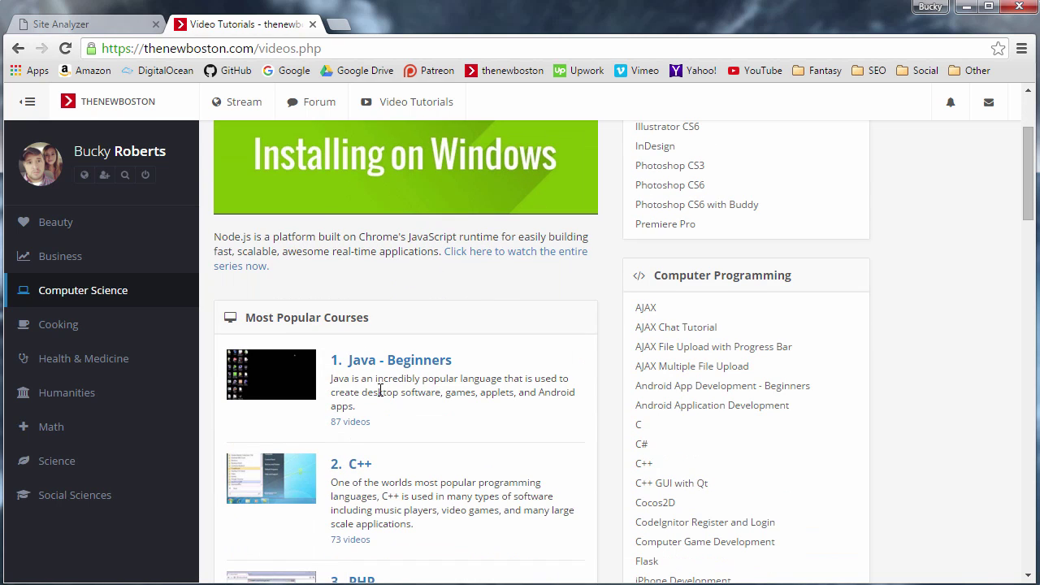
- Return to the crawl report and examine the textual content quality and most used keywords, checking against the live site
{"action": "left_click", "coordinate": [120, 26]}
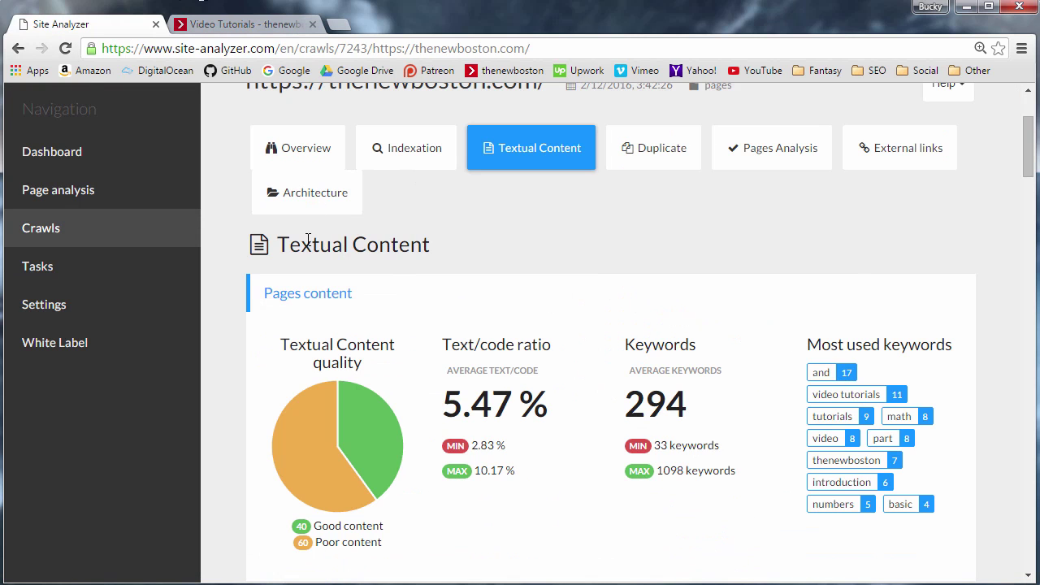
{"action": "scroll", "coordinate": [219, 238], "scroll_direction": "down", "scroll_amount": 2}
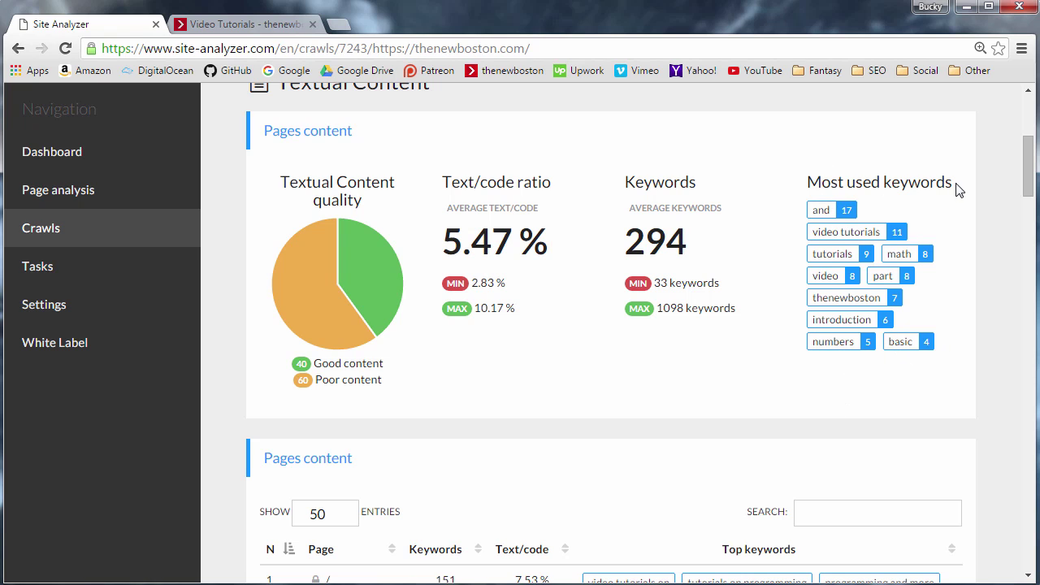
{"action": "left_click_drag", "start_coordinate": [957, 188], "coordinate": [810, 180]}
{"action": "left_click", "coordinate": [837, 182]}
{"action": "left_click", "coordinate": [252, 24]}
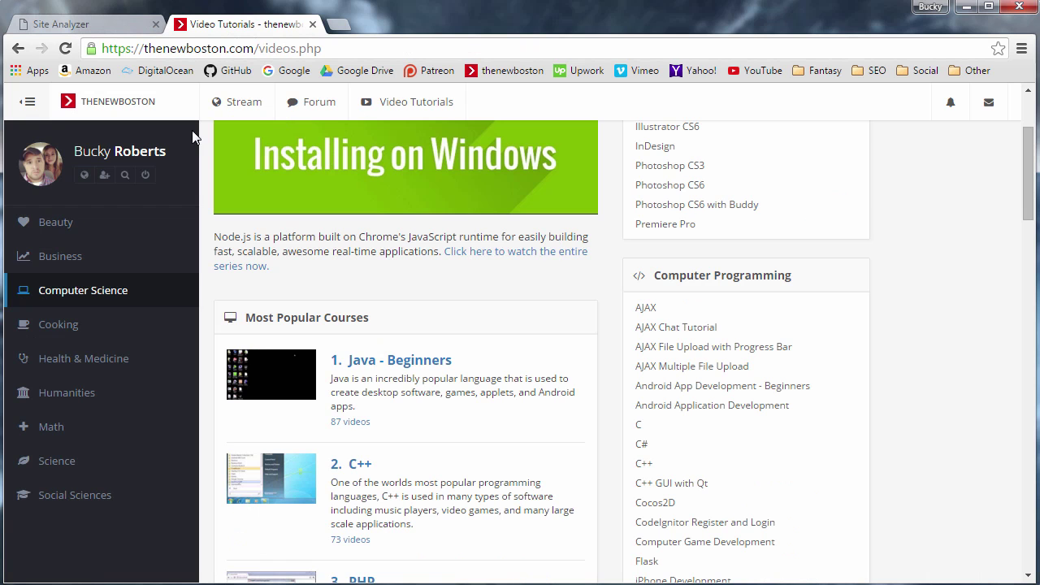
{"action": "left_click", "coordinate": [58, 26]}
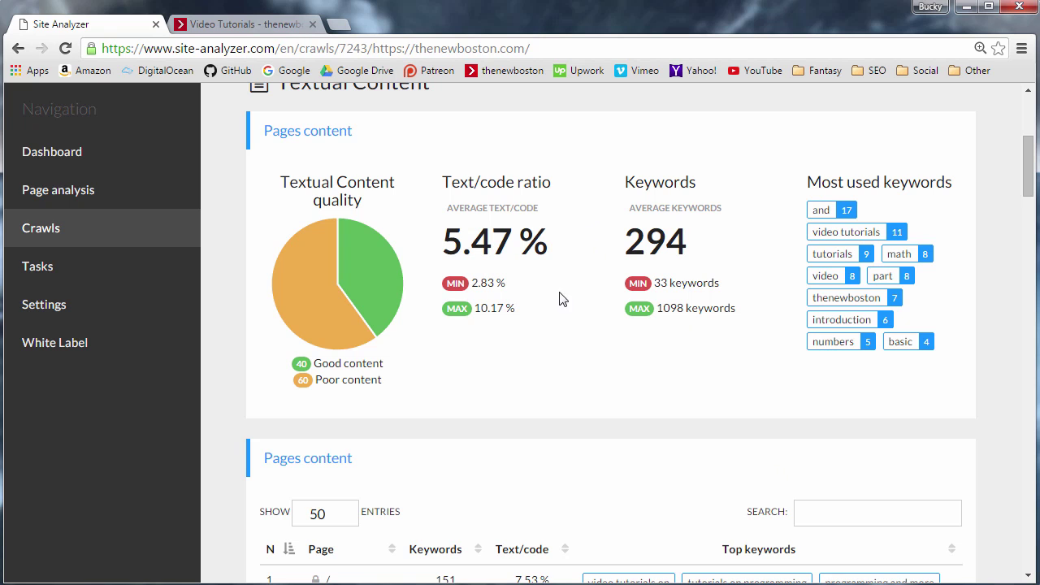
- Examine the Pages content table for each page's keywords, text/code ratio and top keywords
{"action": "scroll", "coordinate": [490, 279], "scroll_direction": "down", "scroll_amount": 1}
{"action": "scroll", "coordinate": [490, 278], "scroll_direction": "down", "scroll_amount": 2}
{"action": "scroll", "coordinate": [469, 291], "scroll_direction": "up", "scroll_amount": 2}
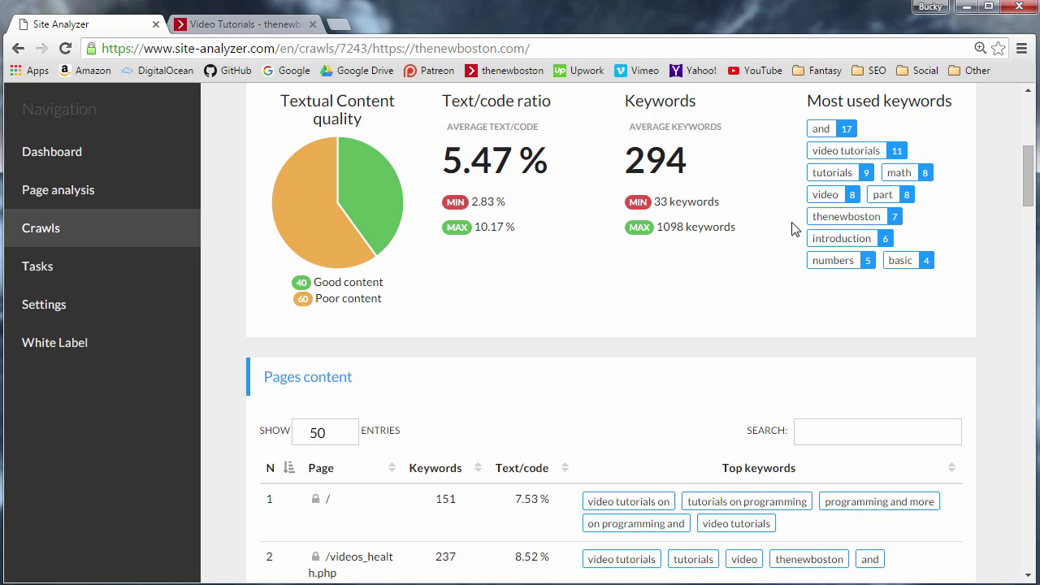
{"action": "scroll", "coordinate": [601, 222], "scroll_direction": "down", "scroll_amount": 3}
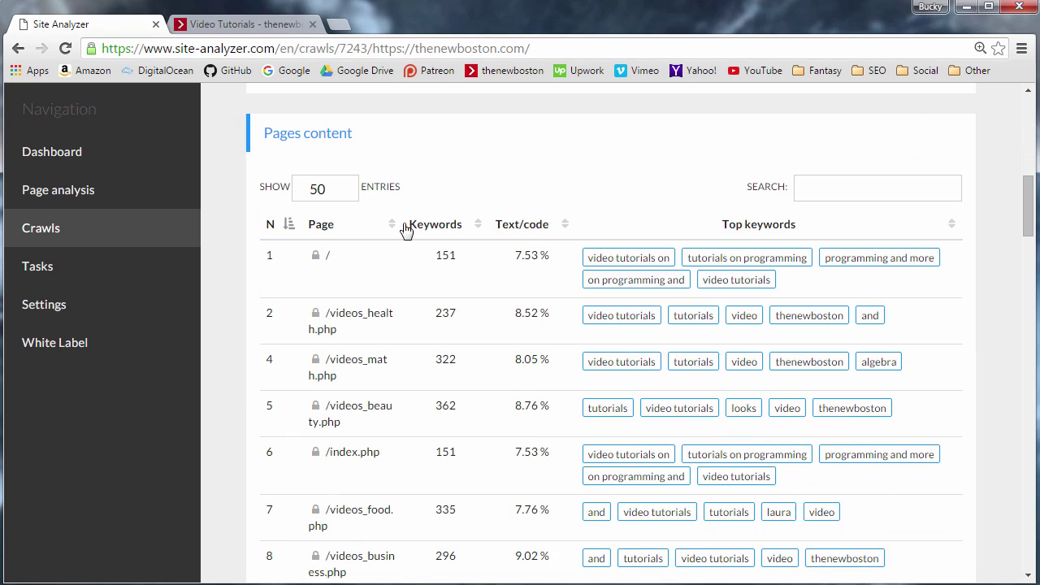
{"action": "scroll", "coordinate": [385, 268], "scroll_direction": "down", "scroll_amount": 1}
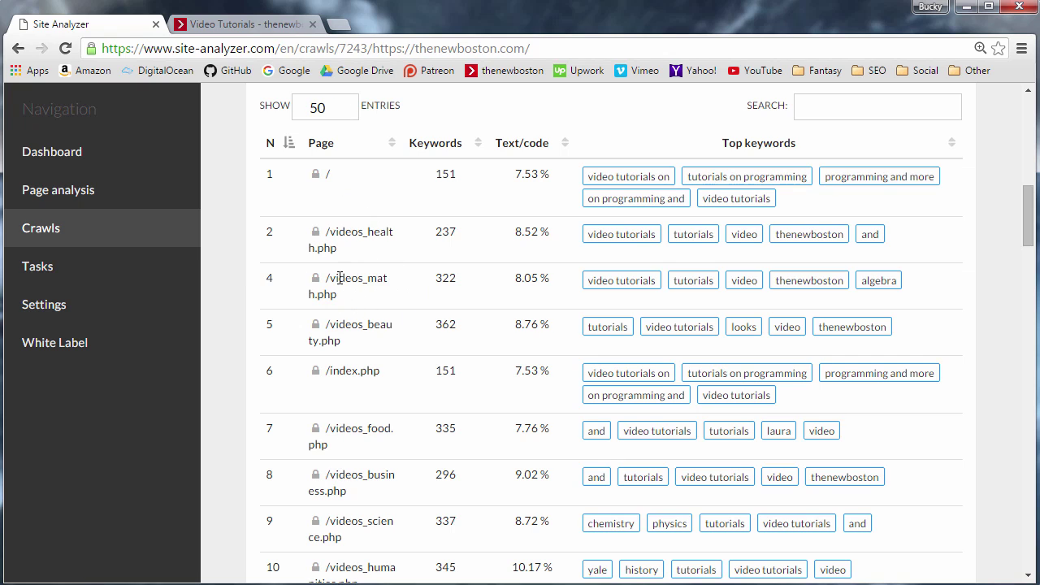
{"action": "key", "text": "ctrl+plus"}
{"action": "key", "text": "ctrl+plus"}
{"action": "key", "text": "ctrl+plus"}
{"action": "key", "text": "ctrl+plus"}
{"action": "key", "text": "ctrl+plus"}
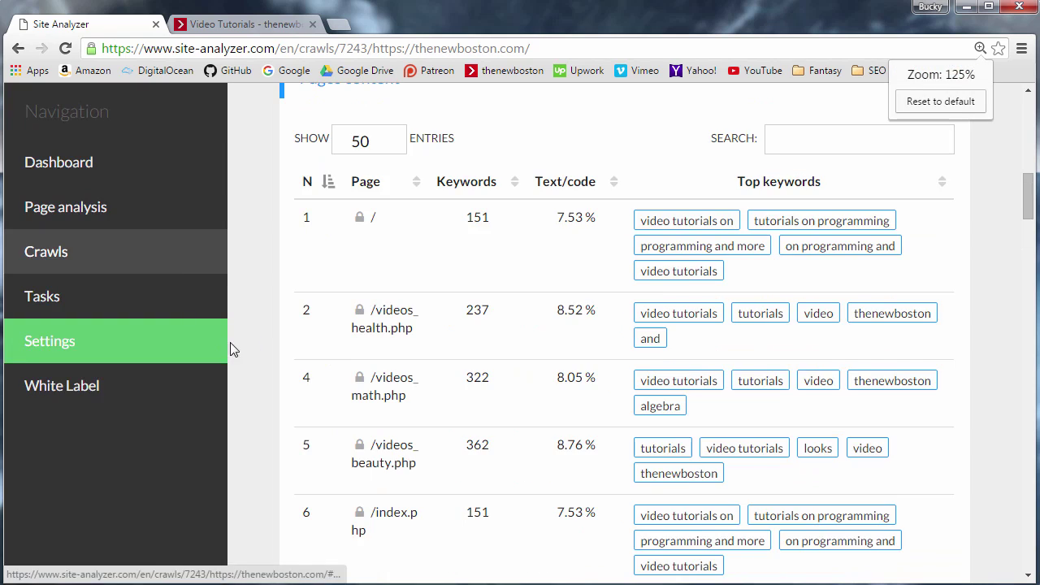
{"action": "key", "text": "ctrl+minus"}
{"action": "key", "text": "ctrl+minus"}
{"action": "key", "text": "ctrl+minus"}
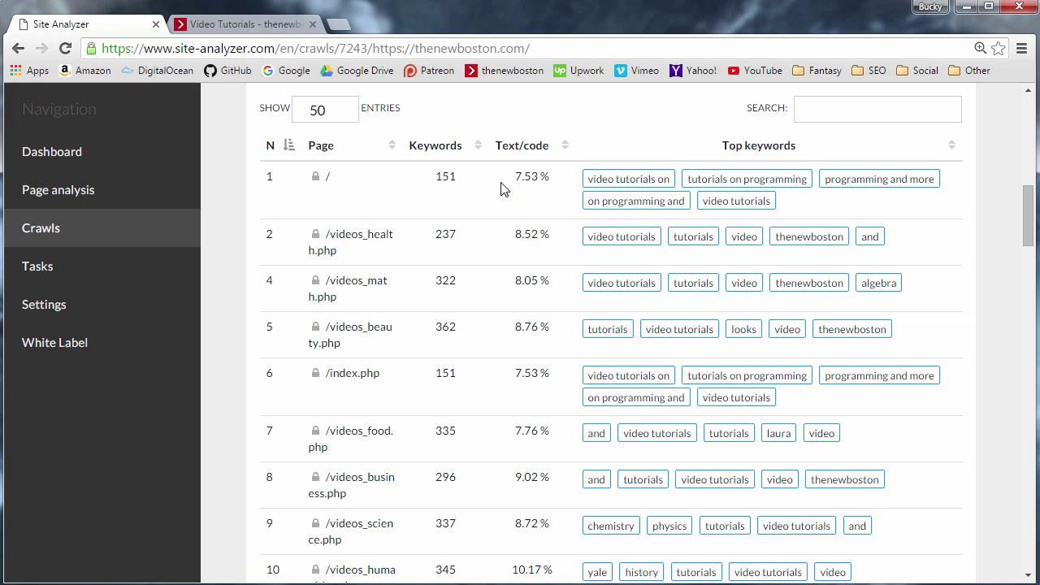
- Highlight the home page's text/code ratio in the Pages content table for closer examination
{"action": "left_click_drag", "start_coordinate": [550, 181], "coordinate": [515, 174]}
{"action": "left_click", "coordinate": [531, 177]}
{"action": "left_click_drag", "start_coordinate": [549, 175], "coordinate": [521, 178]}
{"action": "left_click", "coordinate": [524, 179]}
{"action": "left_click_drag", "start_coordinate": [547, 181], "coordinate": [515, 181]}
{"action": "left_click", "coordinate": [527, 175]}
- Locate the /videos_food.php page in the Pages content table and highlight its path
{"action": "scroll", "coordinate": [529, 282], "scroll_direction": "down", "scroll_amount": 2}
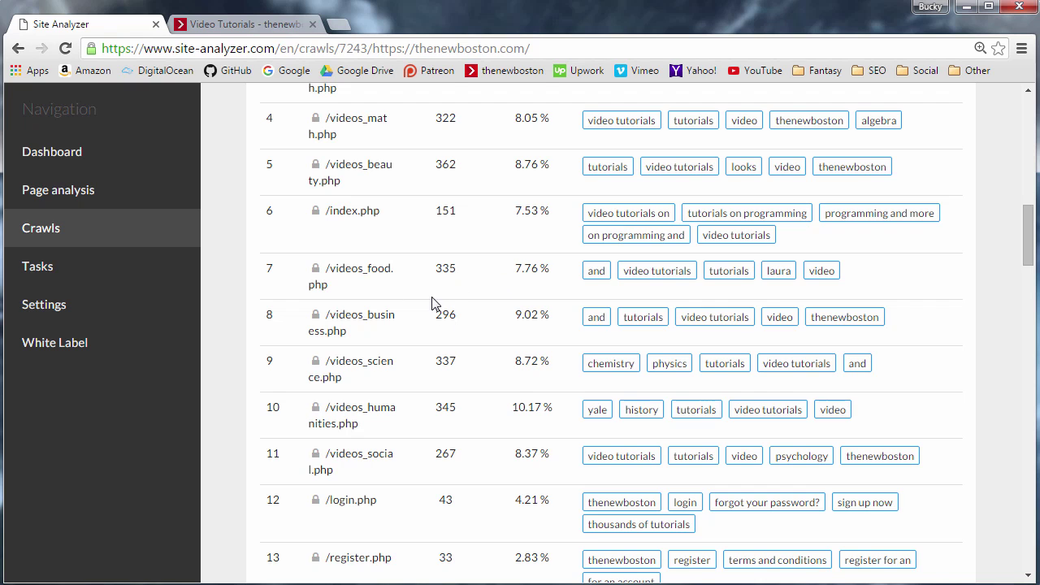
{"action": "scroll", "coordinate": [439, 299], "scroll_direction": "down", "scroll_amount": 1}
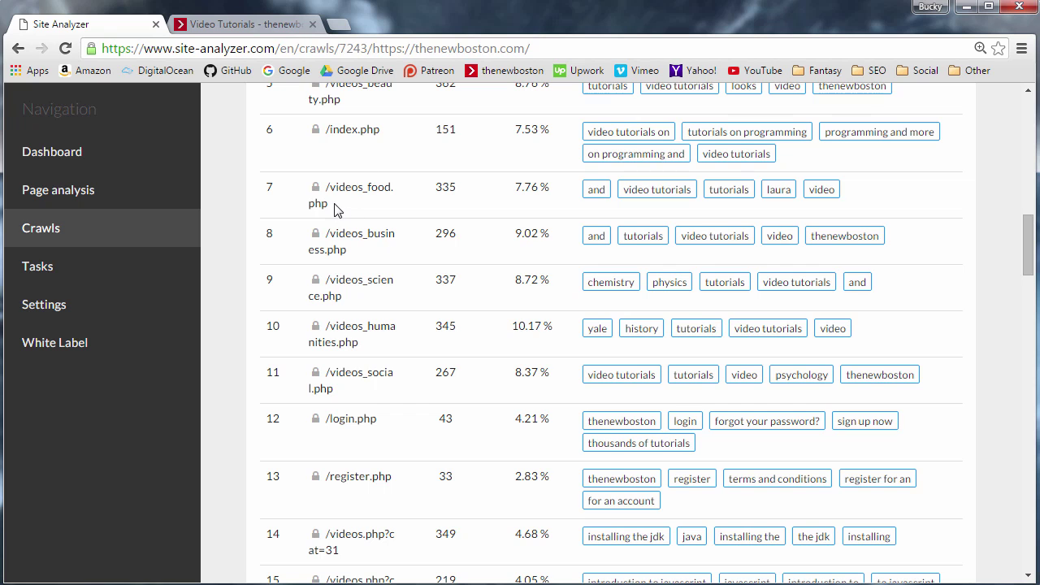
{"action": "left_click_drag", "start_coordinate": [333, 205], "coordinate": [331, 186]}
- Switch to the live thenewboston site, open its Cooking video tutorials page and skim the course listings
{"action": "left_click", "coordinate": [242, 24]}
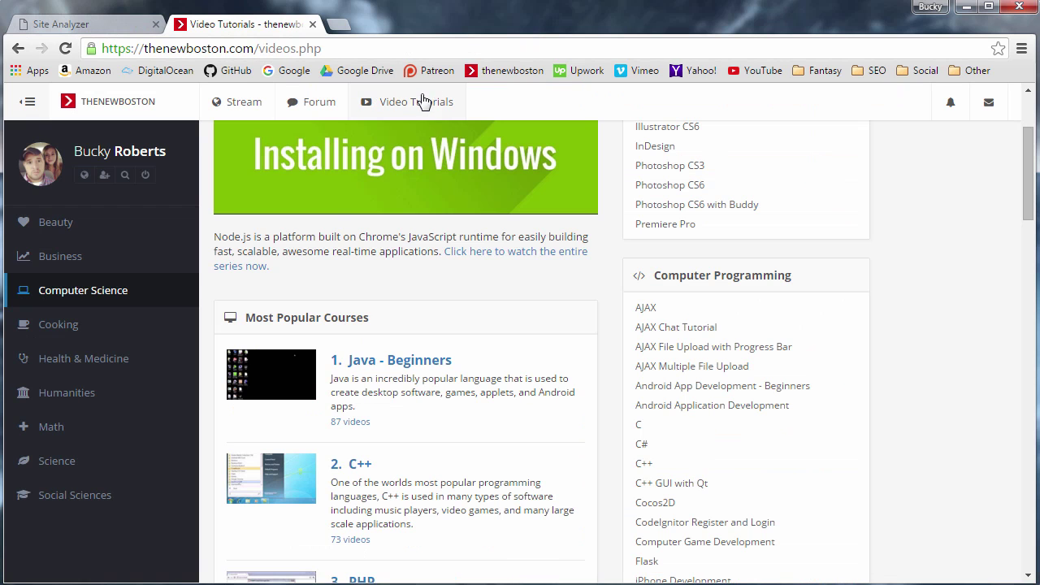
{"action": "mouse_move", "coordinate": [418, 102]}
{"action": "left_click", "coordinate": [384, 217]}
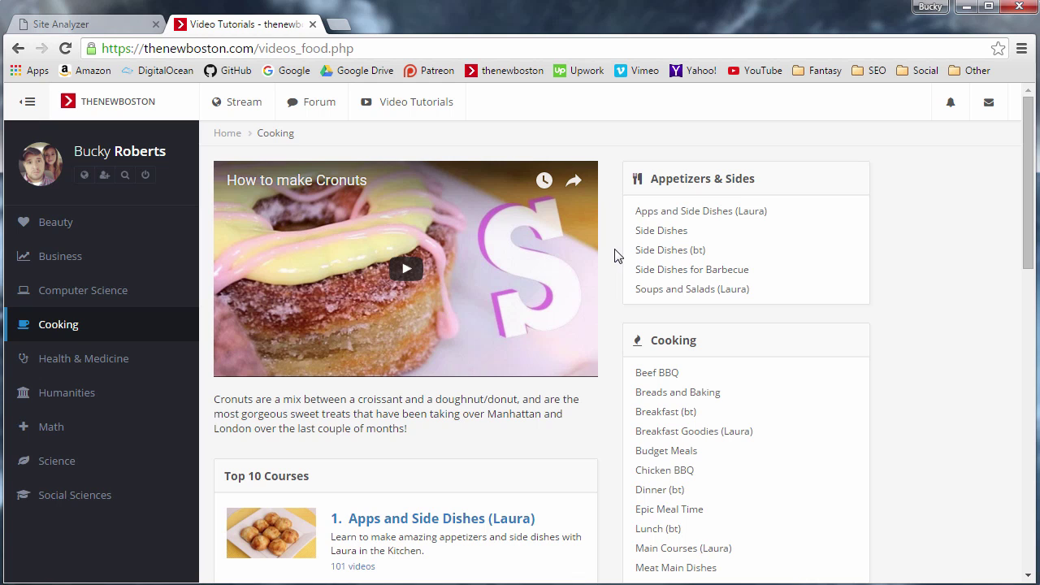
{"action": "scroll", "coordinate": [590, 296], "scroll_direction": "down", "scroll_amount": 4}
{"action": "scroll", "coordinate": [591, 296], "scroll_direction": "up", "scroll_amount": 4}
- Check the top keywords of /videos_food.php in the crawl report against the live Cooking page's introduction and Top 10 Courses descriptions
{"action": "left_click", "coordinate": [85, 24]}
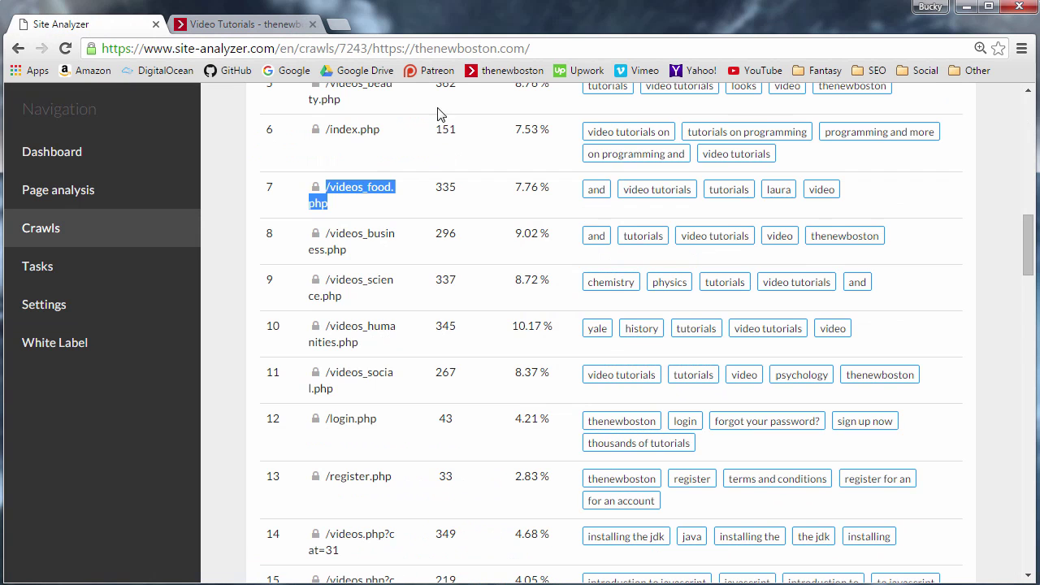
{"action": "left_click", "coordinate": [376, 189]}
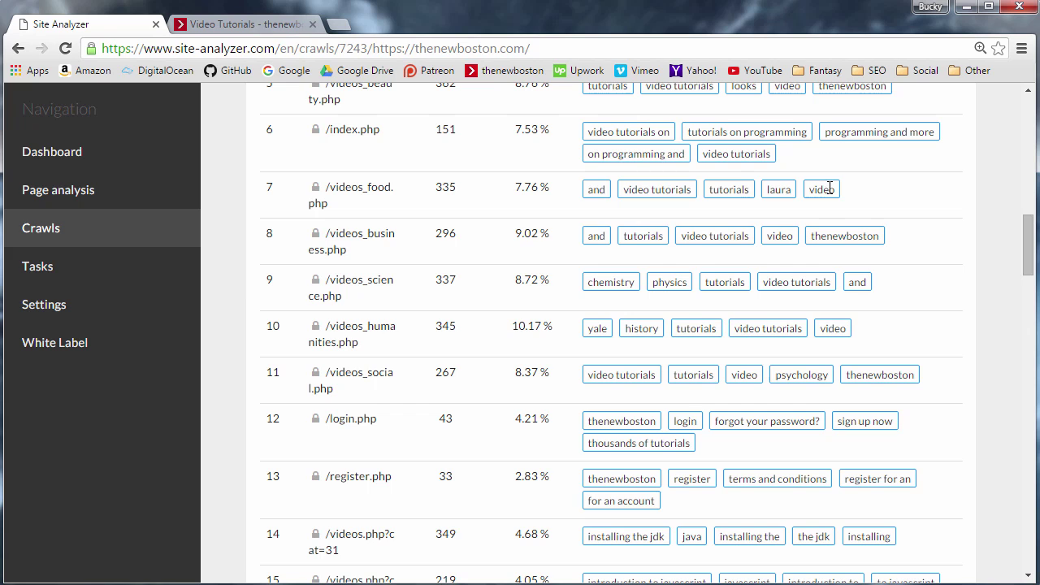
{"action": "left_click", "coordinate": [276, 23]}
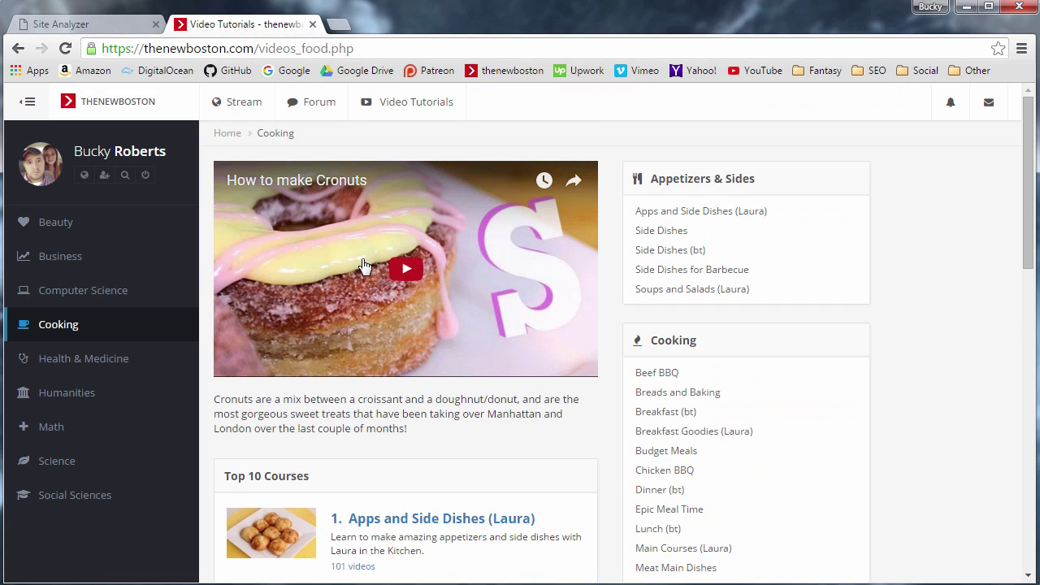
{"action": "scroll", "coordinate": [418, 337], "scroll_direction": "down", "scroll_amount": 2}
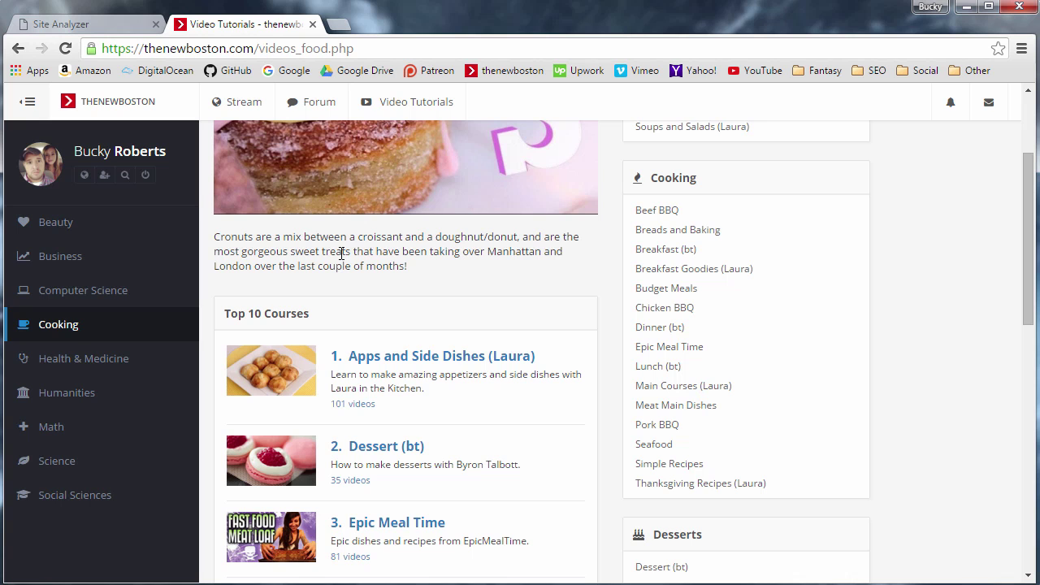
- Return to the crawl report and compare the textual content averages with the individual pages' keywords and text/code ratios
{"action": "left_click", "coordinate": [90, 25]}
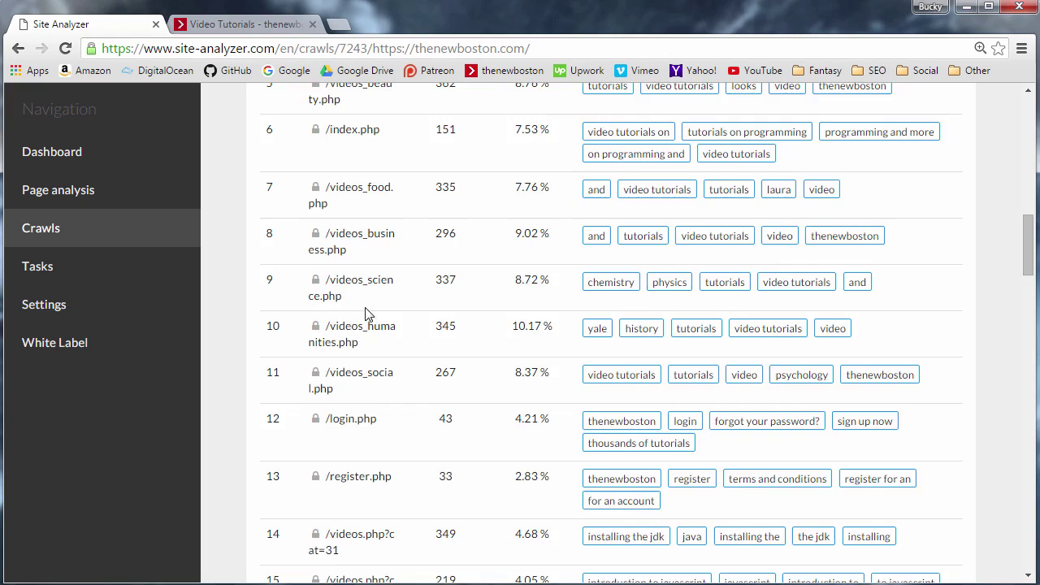
{"action": "scroll", "coordinate": [367, 329], "scroll_direction": "down", "scroll_amount": 7}
{"action": "scroll", "coordinate": [402, 367], "scroll_direction": "up", "scroll_amount": 12}
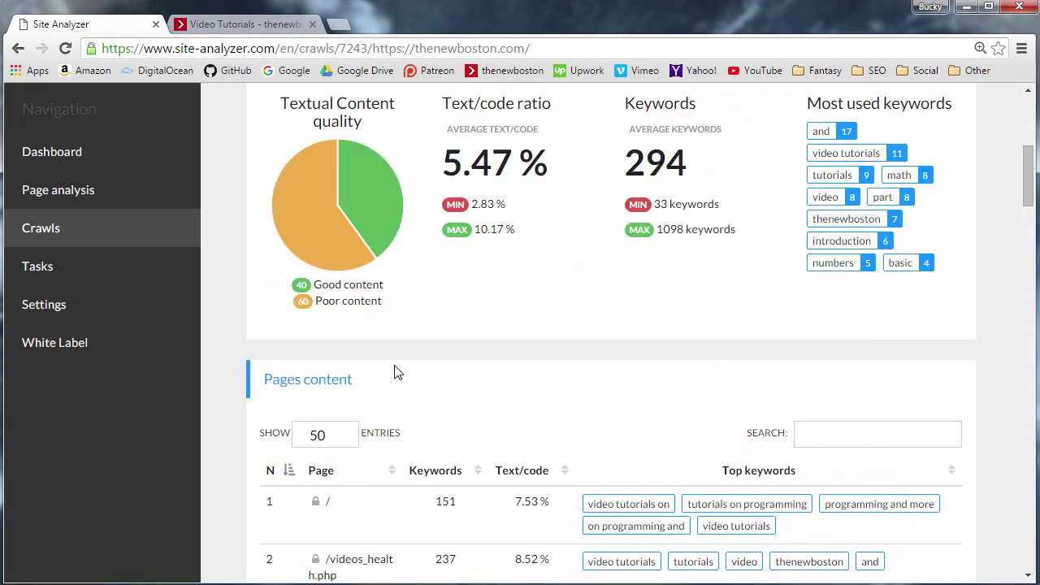
{"action": "scroll", "coordinate": [626, 325], "scroll_direction": "down", "scroll_amount": 3}
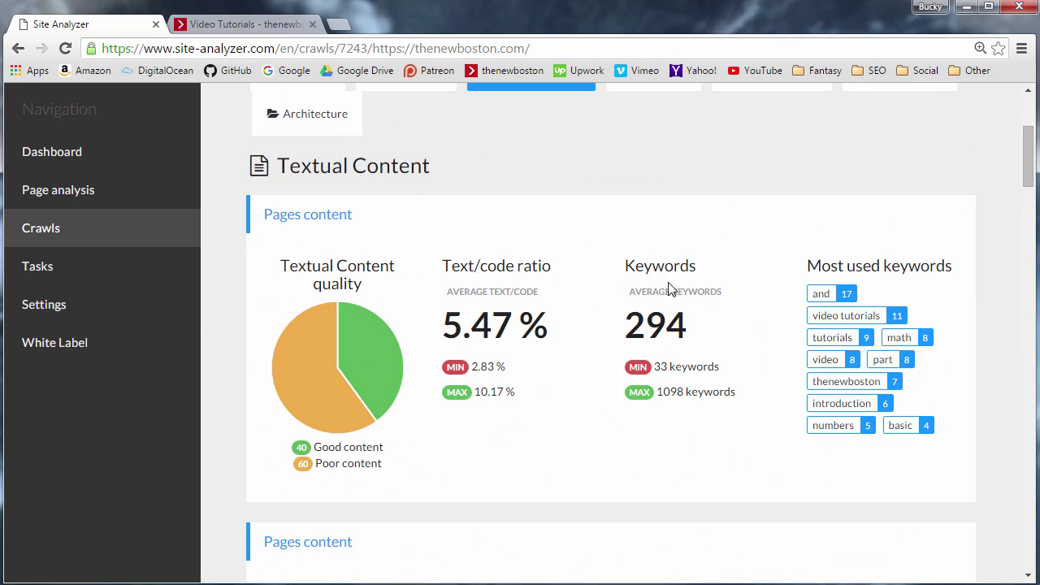
{"action": "scroll", "coordinate": [423, 350], "scroll_direction": "down", "scroll_amount": 7}
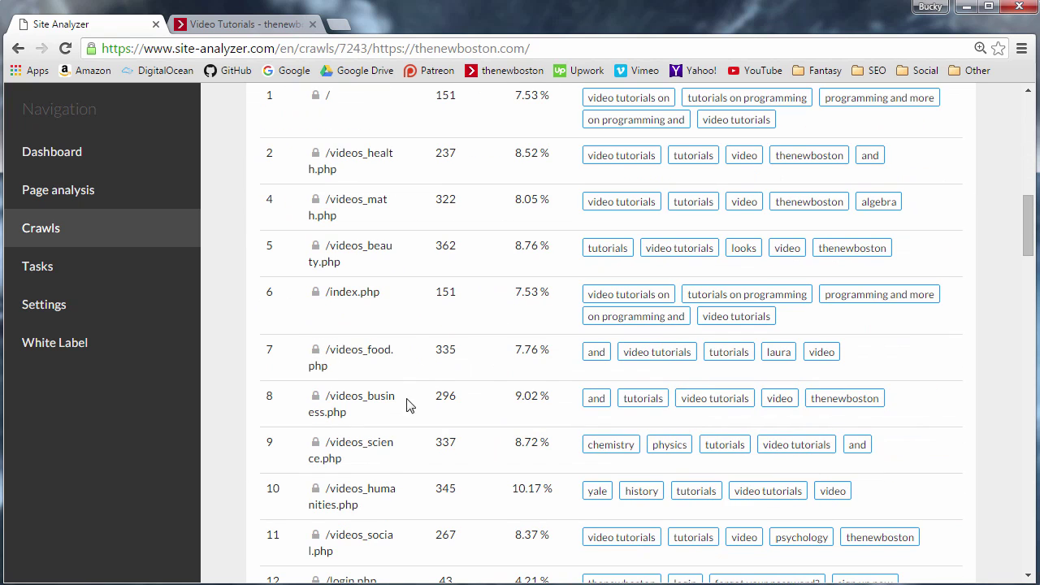
{"action": "scroll", "coordinate": [497, 434], "scroll_direction": "down", "scroll_amount": 3}
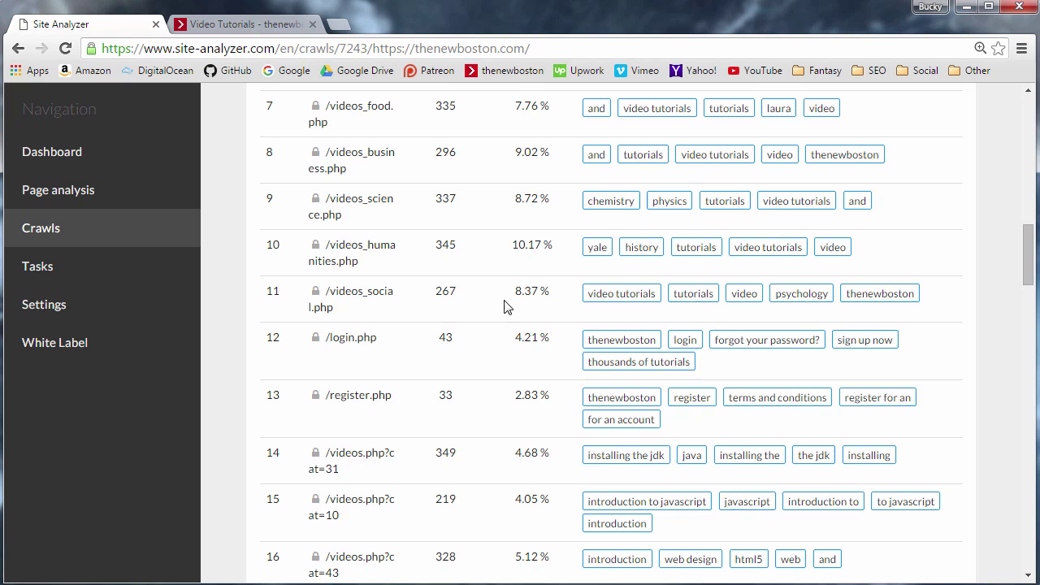
- Open the crawl report's Duplicate content section for thenewboston.com
{"action": "scroll", "coordinate": [512, 349], "scroll_direction": "up", "scroll_amount": 10}
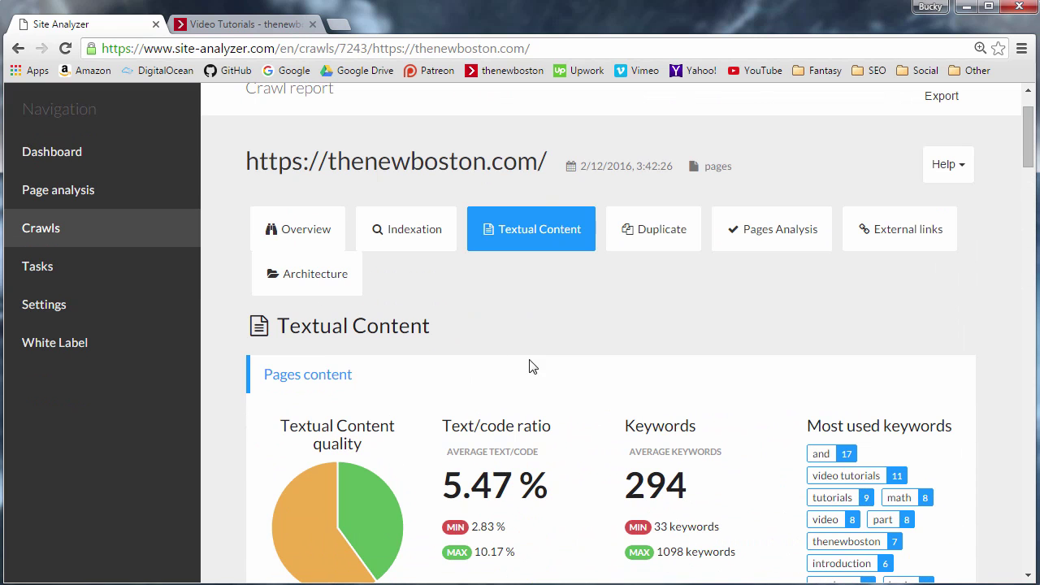
{"action": "left_click", "coordinate": [658, 234]}
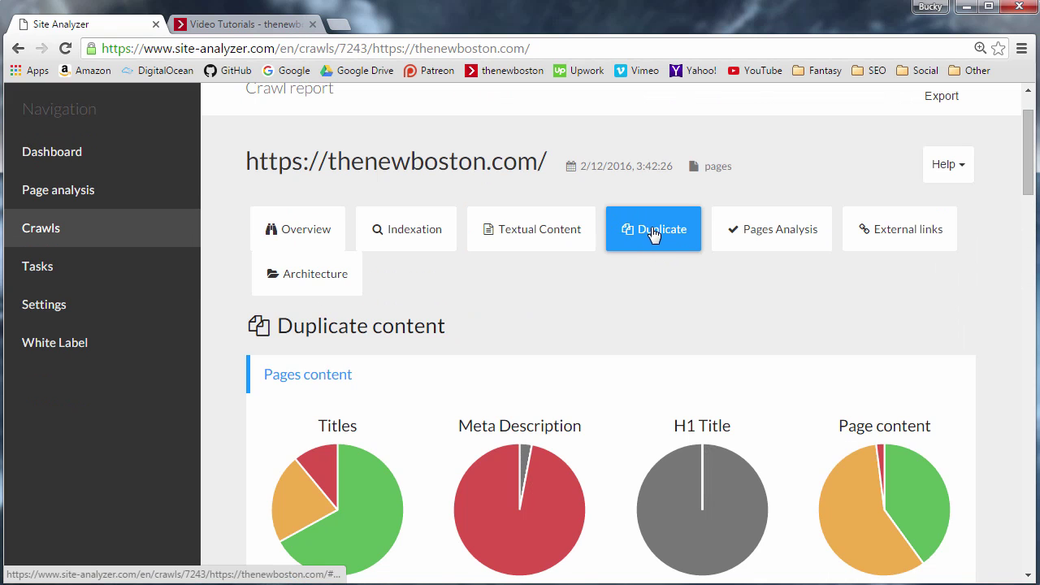